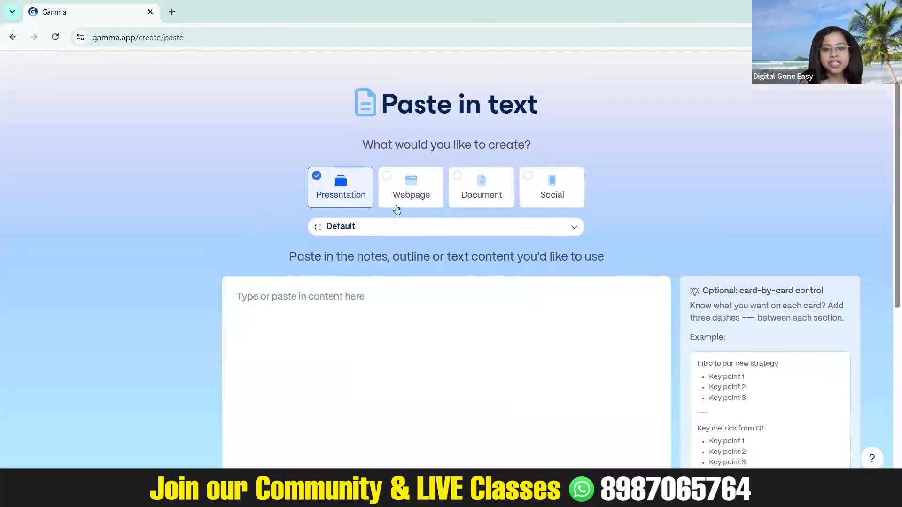
Enter the presentation outline titled "AI Deck in Minutes" with sections Goal, Problem, Solution, Proof and Next steps as the source content
scroll(577, 198, down, 2)
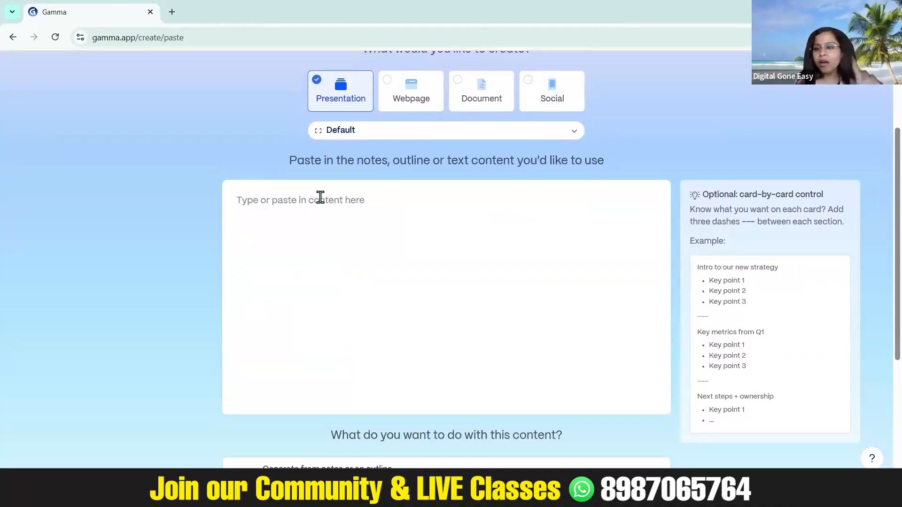
text(Title: AI Deck in Minutes Sections: Goal: Present the idea clearly Problem: Manual slides-making take hours Solution: Use Gamma to auto-generate structure & design Proof: Before/after, time saved - Next steps: Share, gather feedback, iterate)
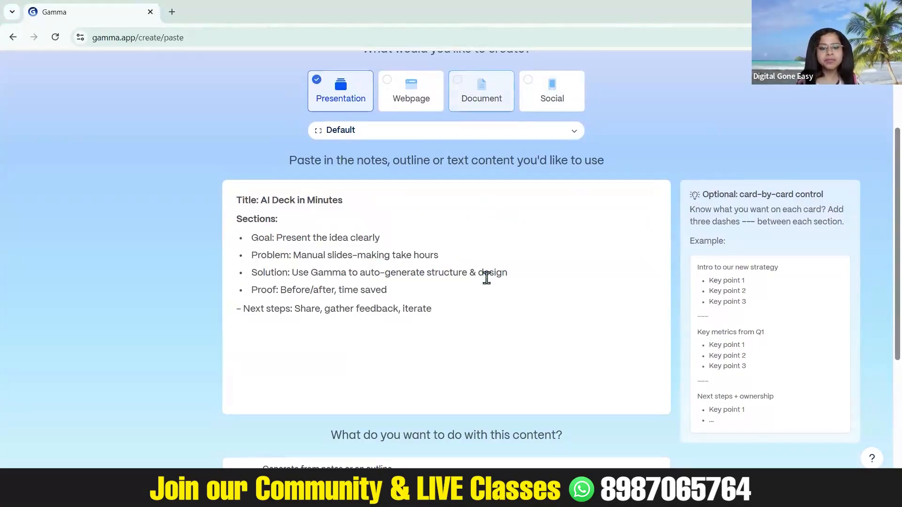
Choose to generate from notes or an outline and continue to the prompt editor
scroll(450, 313, down, 2)
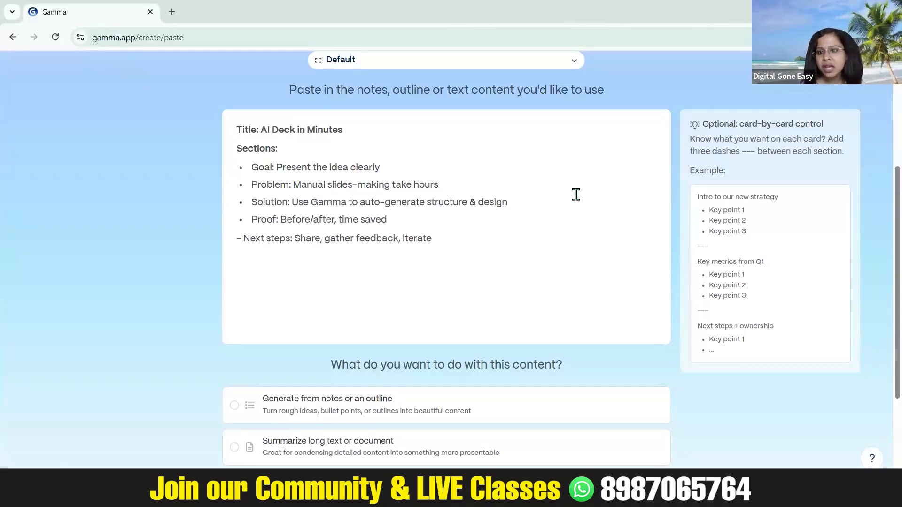
scroll(576, 194, down, 1)
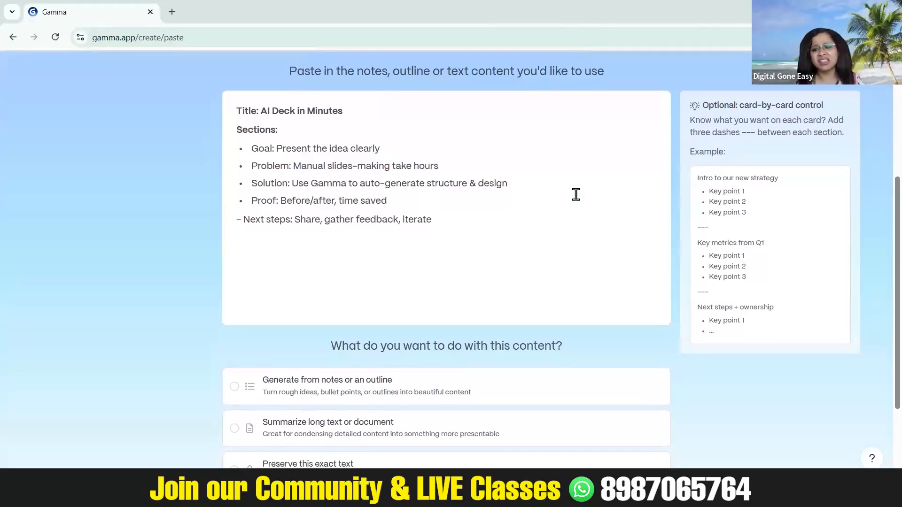
scroll(593, 193, down, 2)
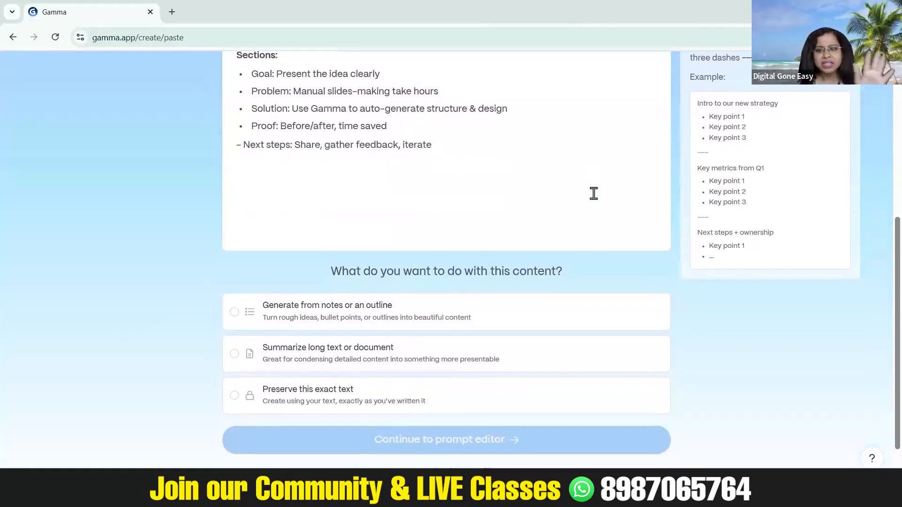
scroll(594, 193, up, 2)
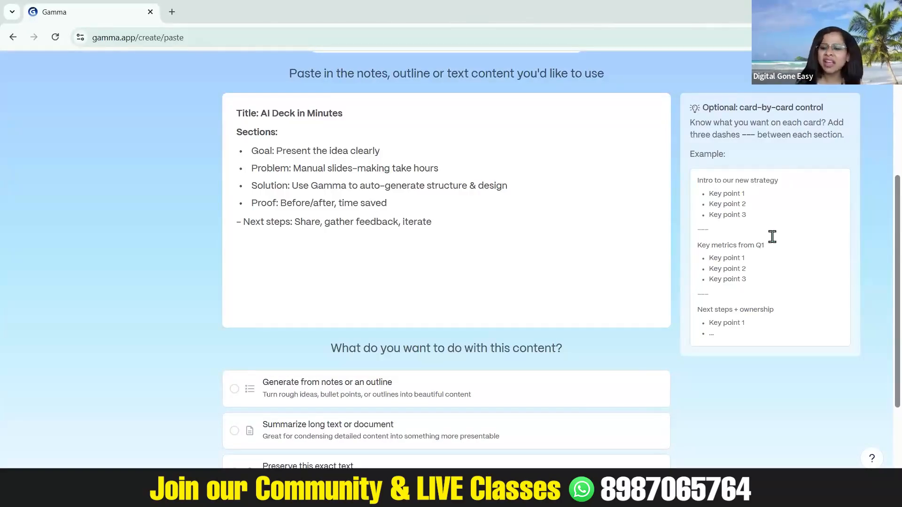
scroll(772, 237, down, 2)
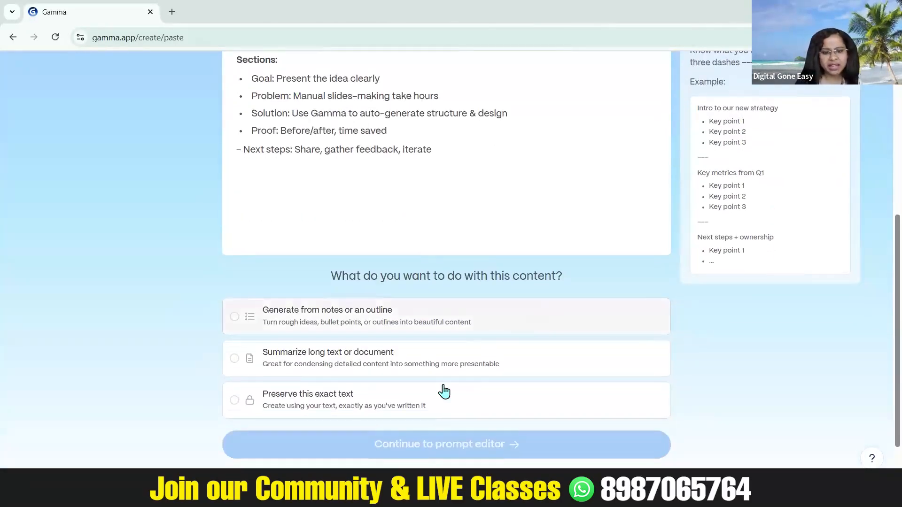
scroll(443, 388, down, 2)
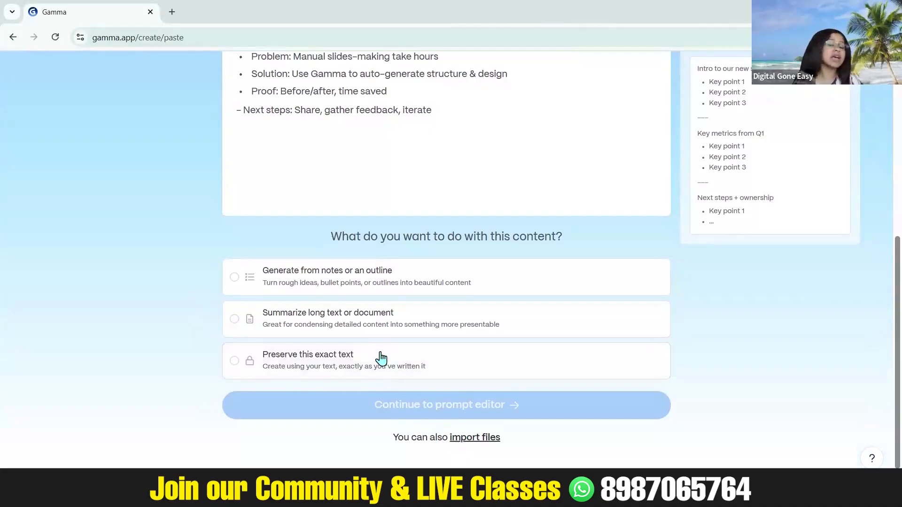
click(372, 269)
scroll(465, 379, up, 1)
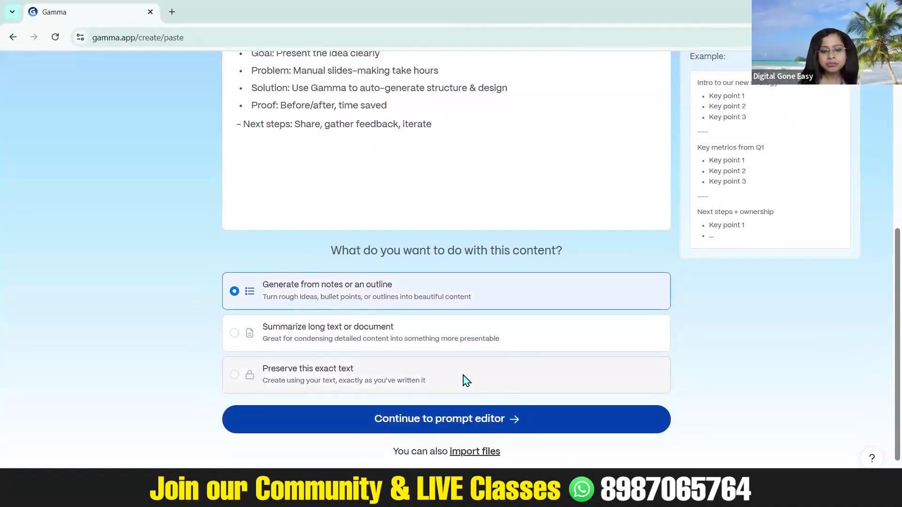
click(474, 420)
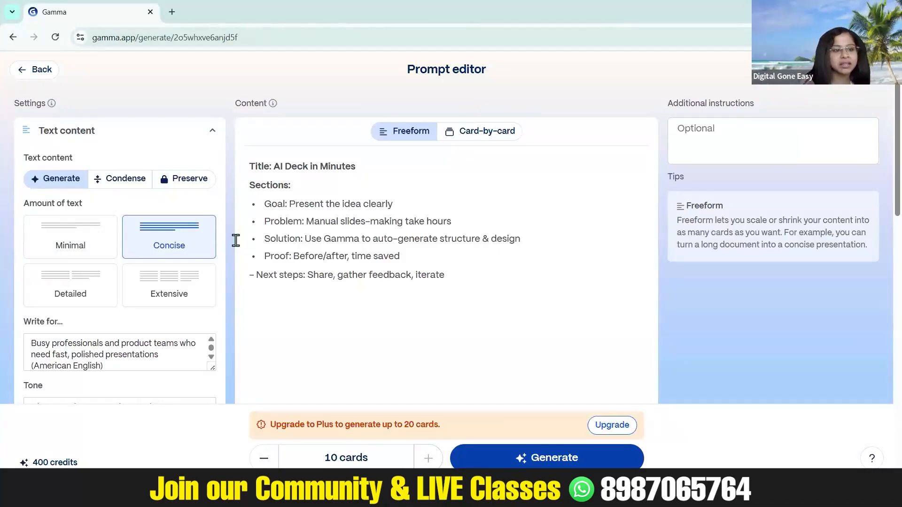
Replace "(American English)" with "(British English)" at the end of the target audience description
scroll(88, 145, down, 1)
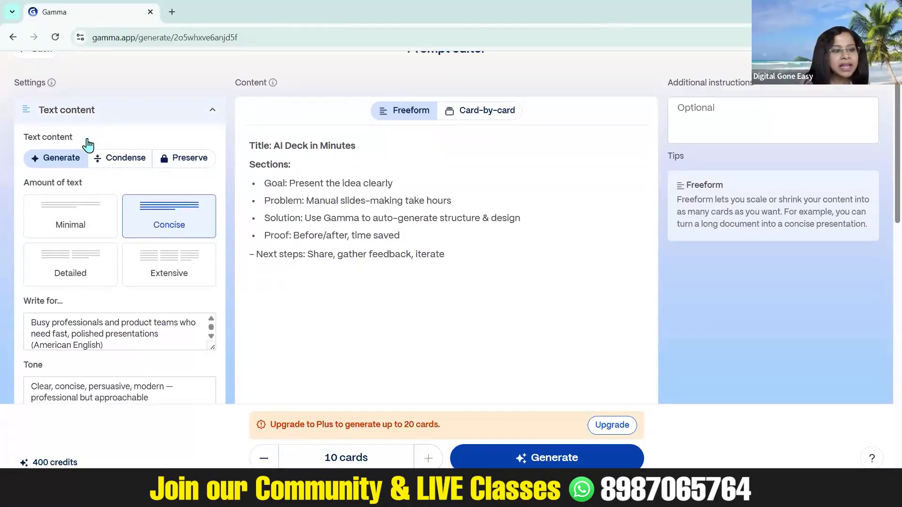
scroll(88, 145, down, 2)
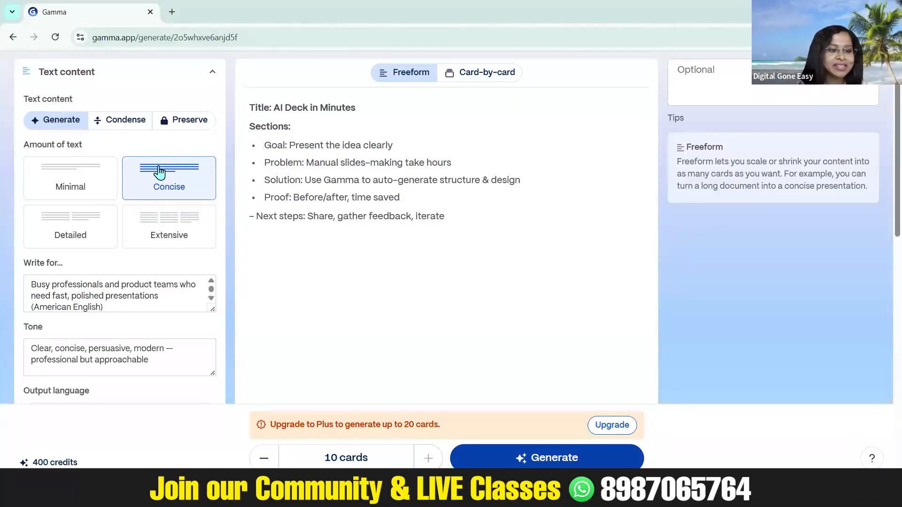
scroll(144, 282, down, 1)
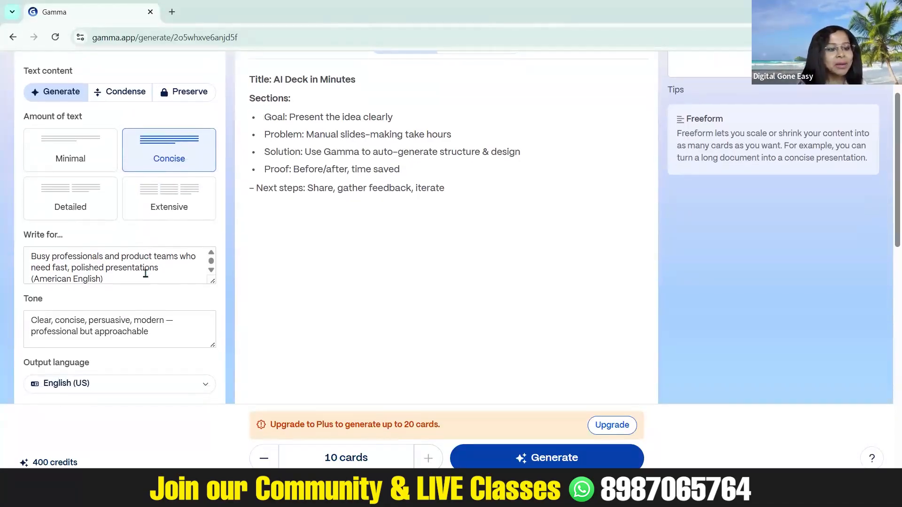
click(146, 274)
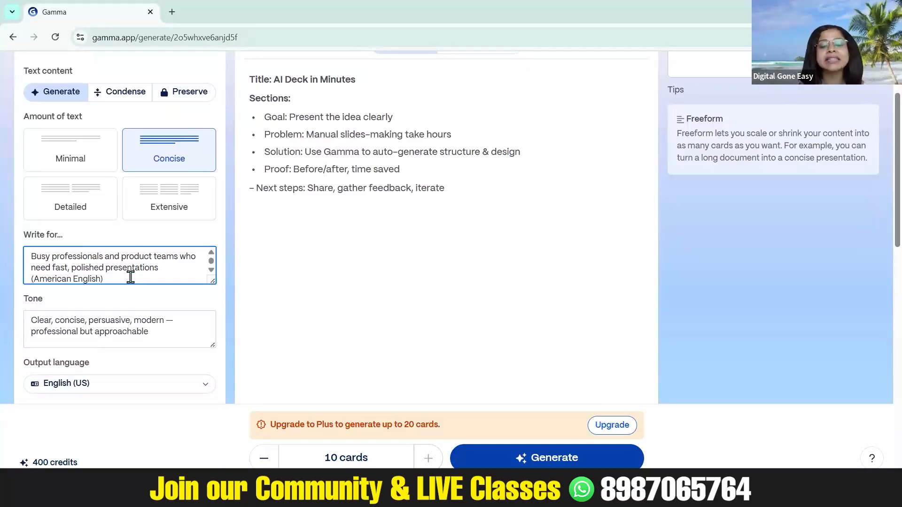
click(438, 84)
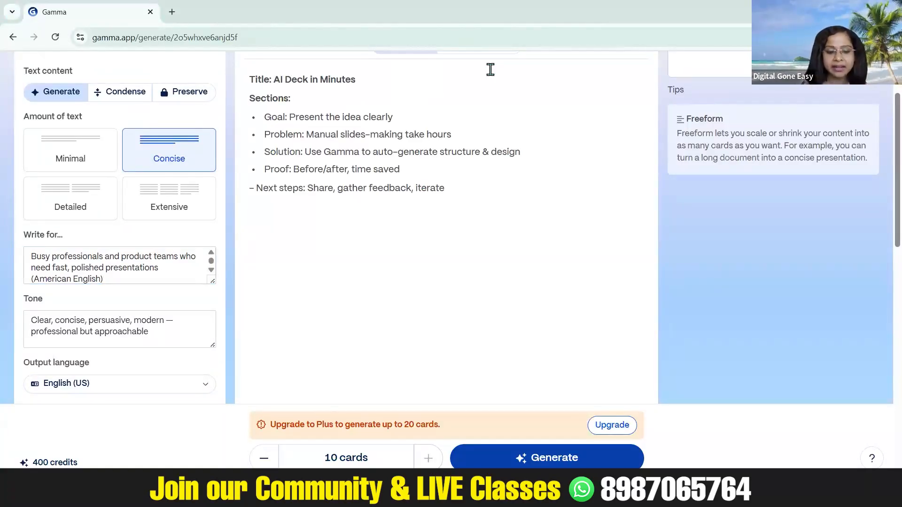
click(159, 264)
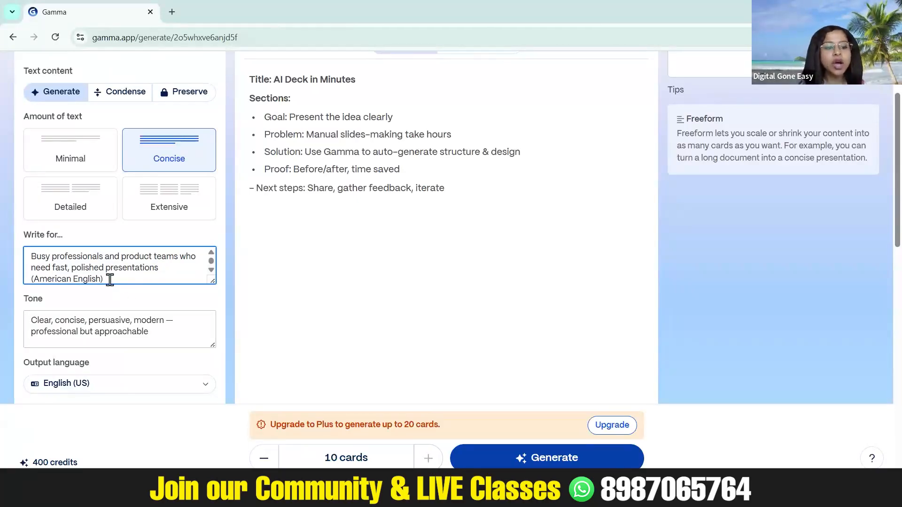
key(BackSpace)
key(BackSpace)
key(BackSpace)
key(BackSpace)
key(BackSpace)
key(BackSpace)
key(BackSpace)
key(BackSpace)
key(BackSpace)
key(BackSpace)
key(BackSpace)
key(BackSpace)
key(BackSpace)
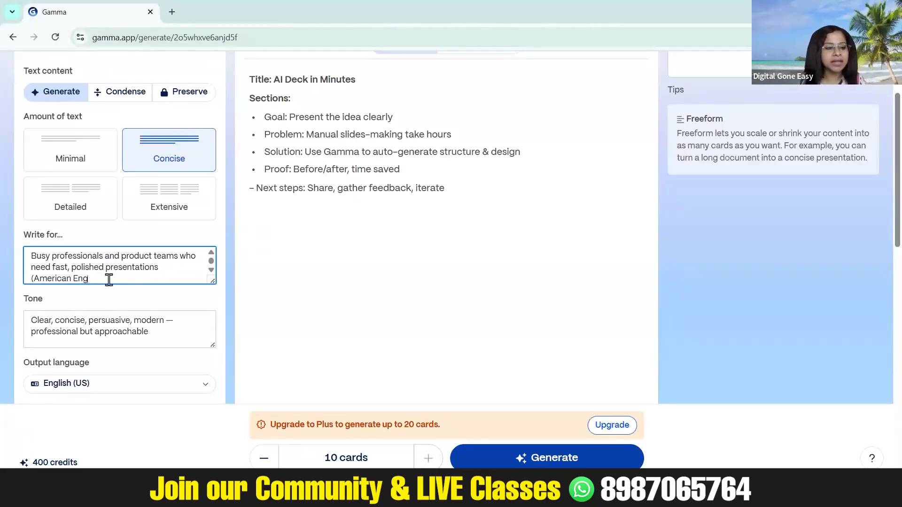
key(BackSpace)
key(BackSpace)
key(BackSpace)
key(BackSpace)
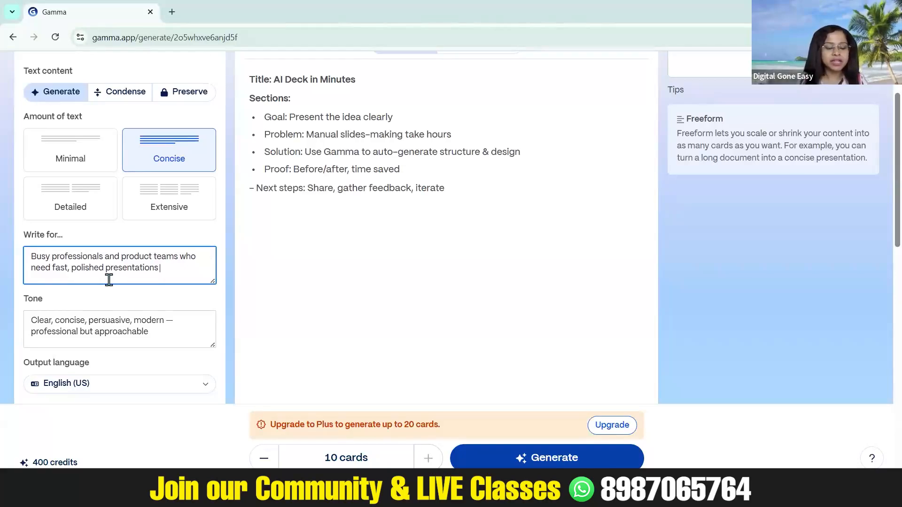
text((Brit)
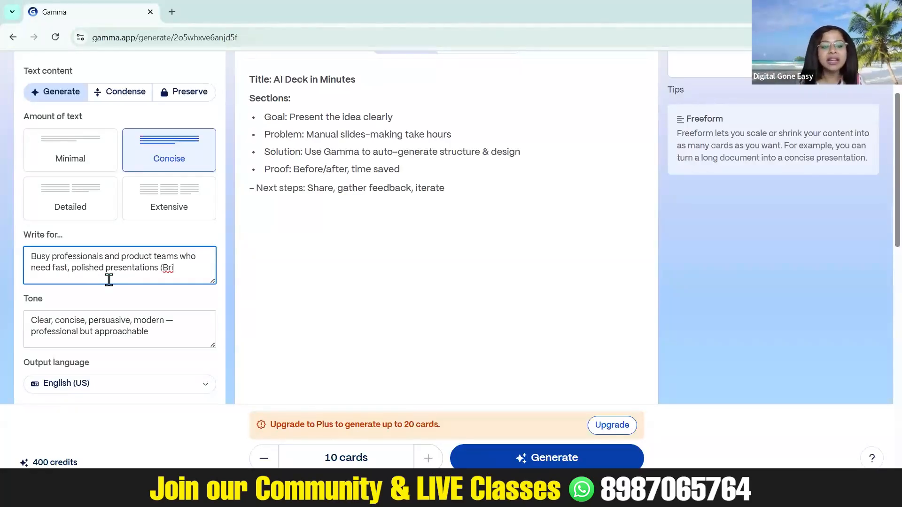
text(tish)
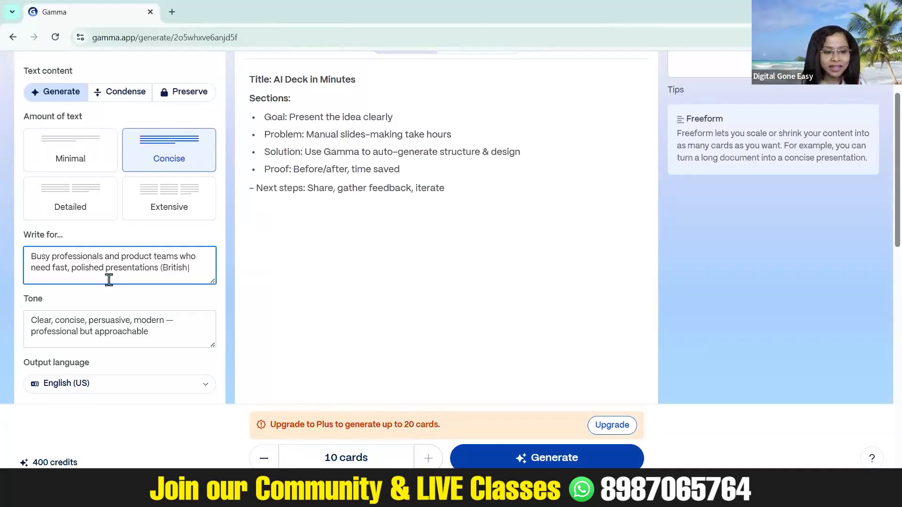
text(English)
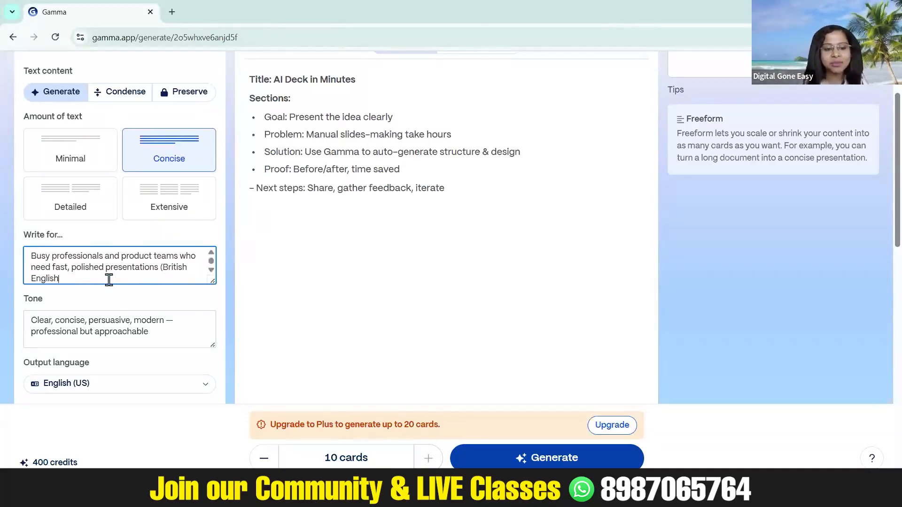
text())
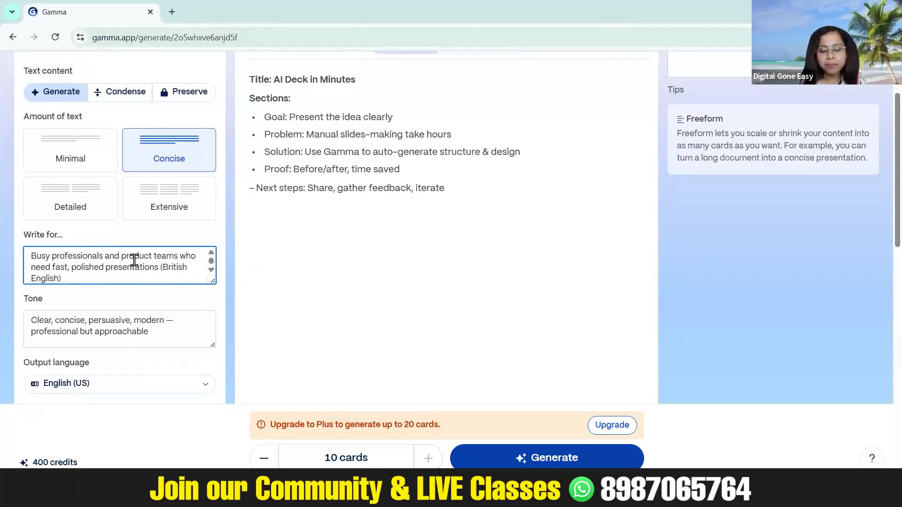
Insert ", marketers," after "Busy professionals" in the target audience description
text(,)
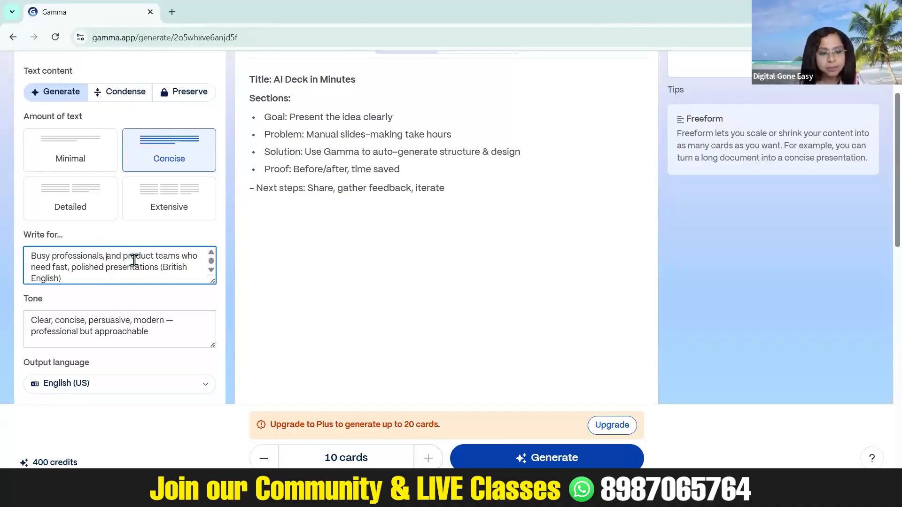
text( marjters)
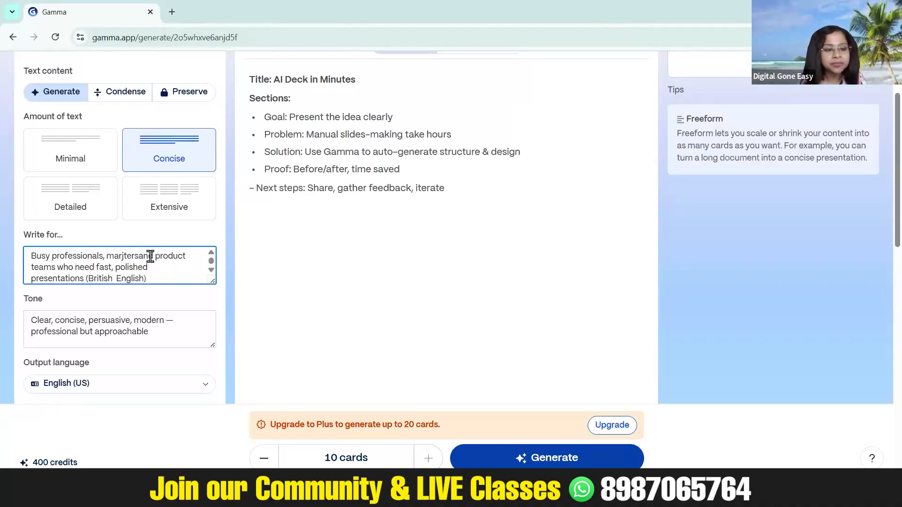
key(BackSpace)
key(BackSpace)
key(BackSpace)
key(BackSpace)
text(ke)
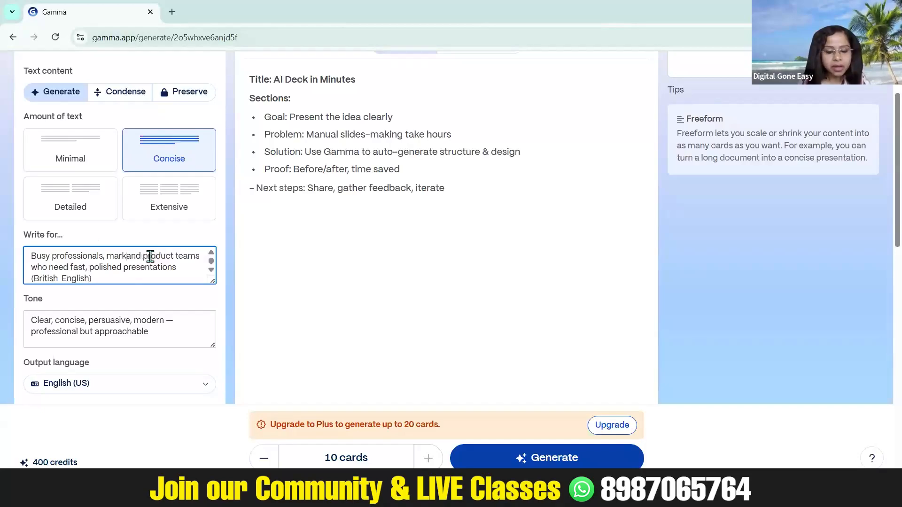
text(ters,)
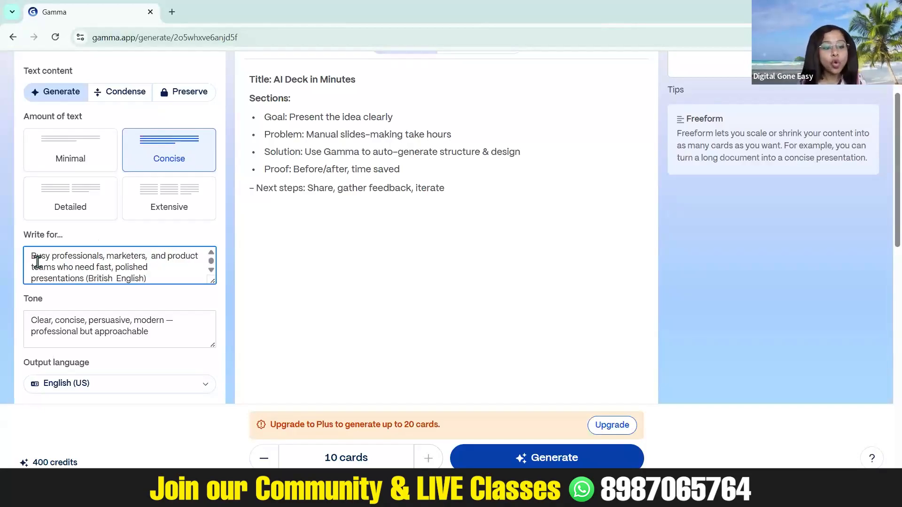
Add ", coaches" after "product teams" in the target audience description
click(61, 269)
key(BackSpace)
text(, coache)
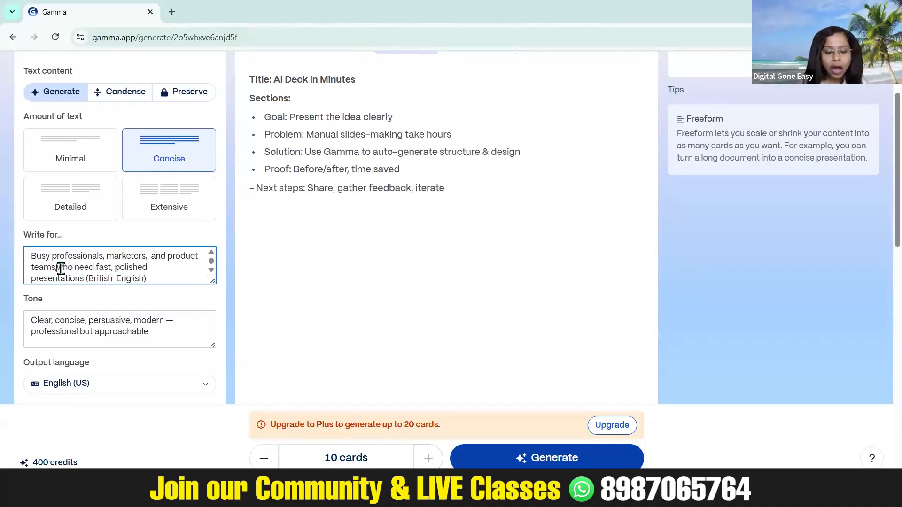
text(s)
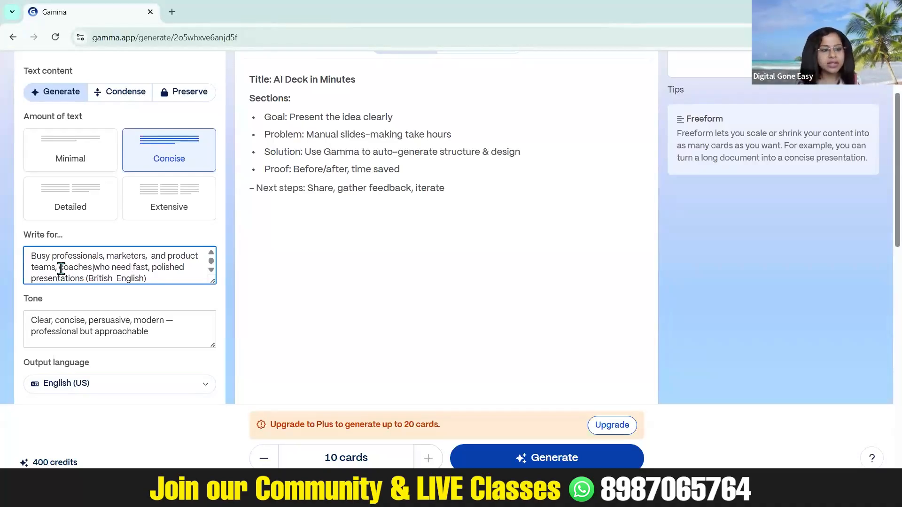
Append "- Please use very simple english" to the tone description and select the added sentence
scroll(121, 310, down, 1)
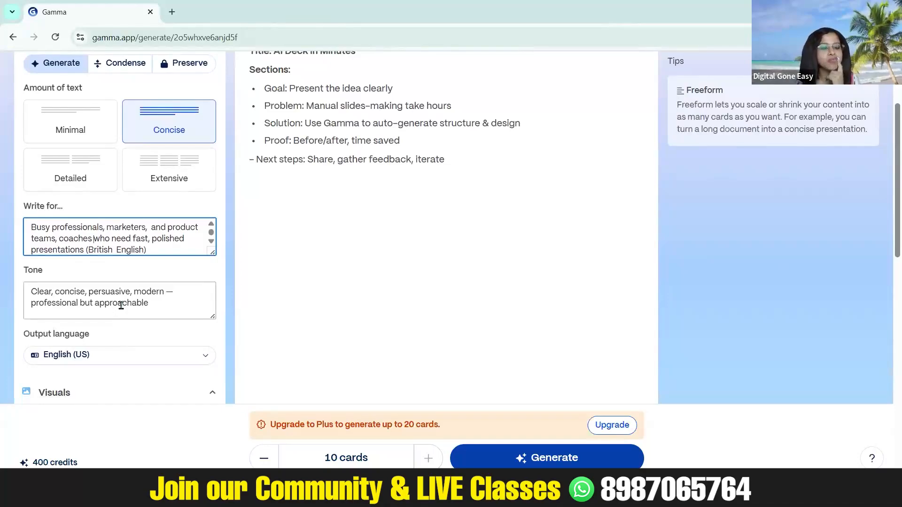
click(159, 300)
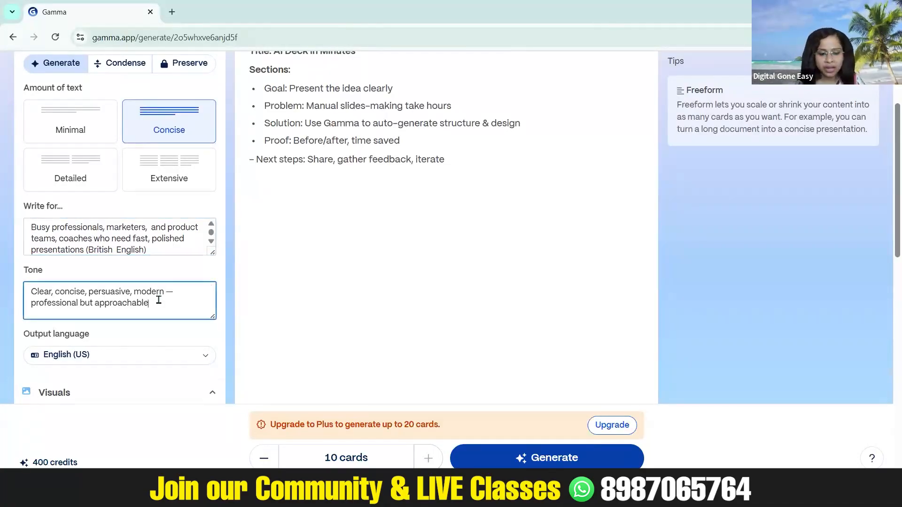
text(-)
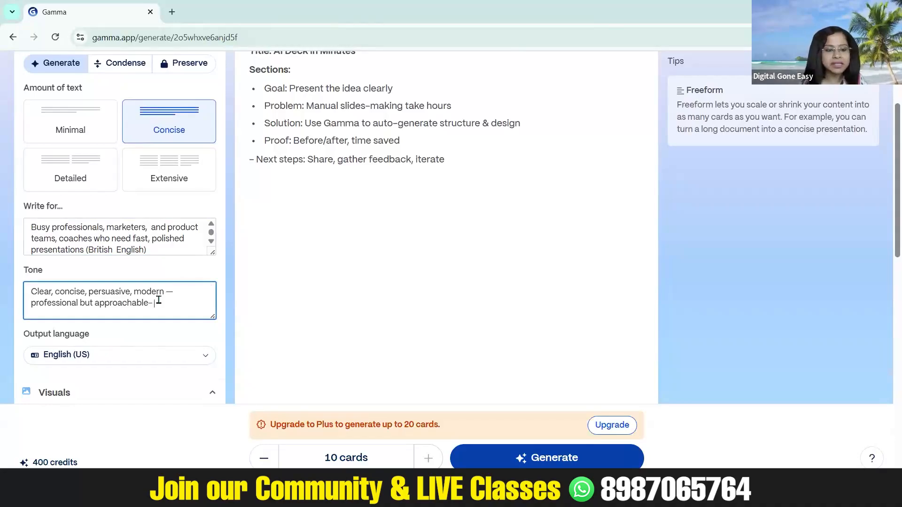
text( Please use)
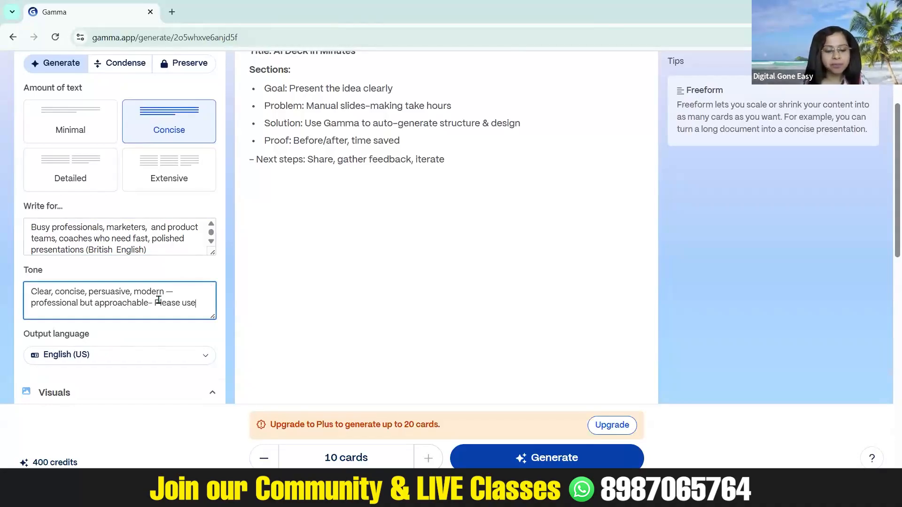
text( very simple )
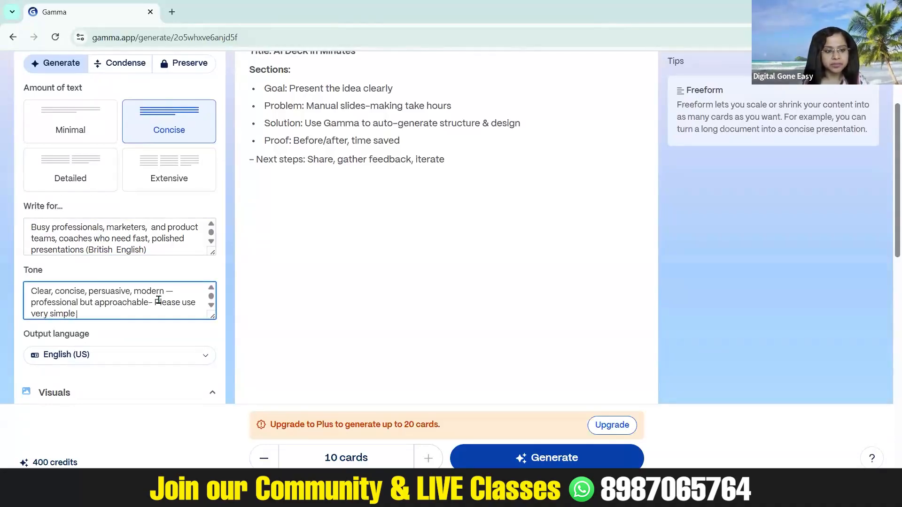
text(english)
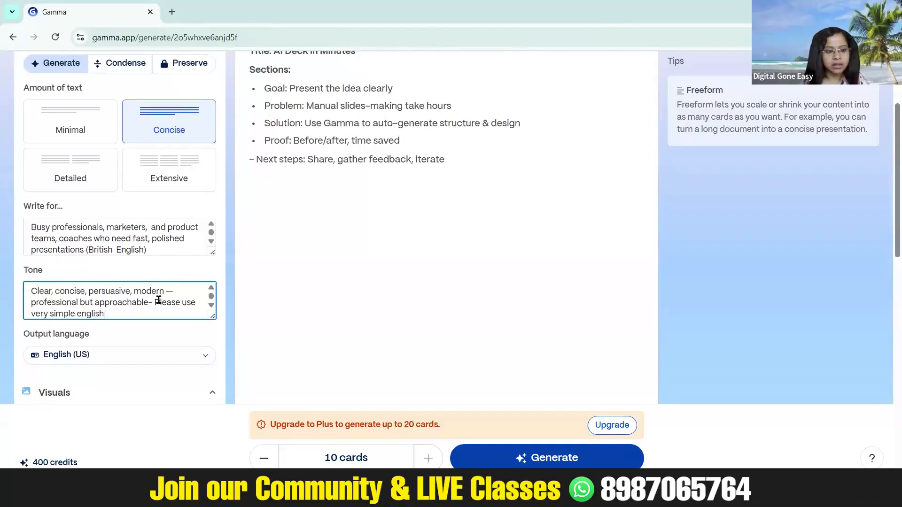
drag(154, 302, 189, 379)
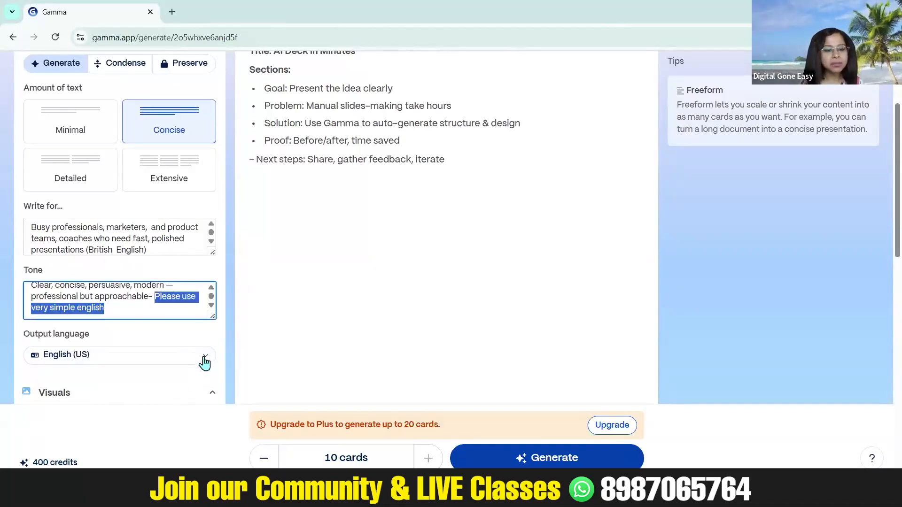
Set the output language of the presentation to English (India)
click(205, 357)
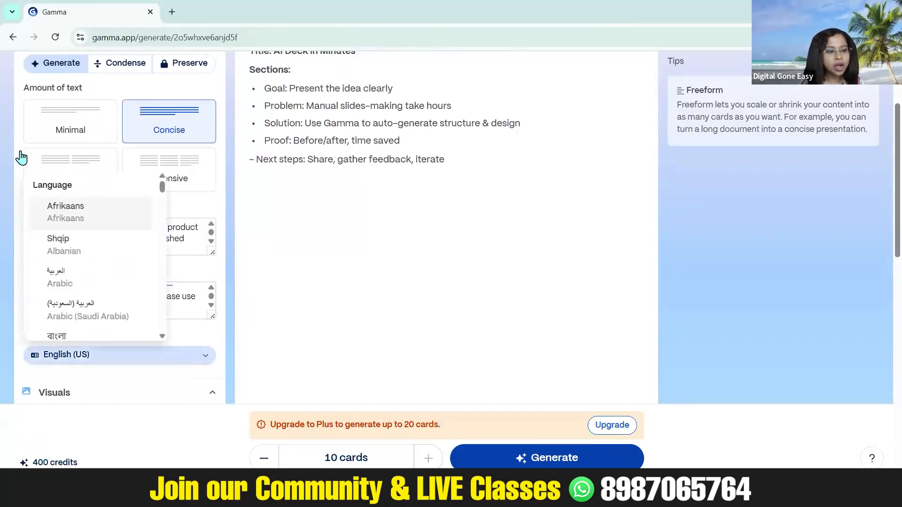
scroll(83, 291, down, 5)
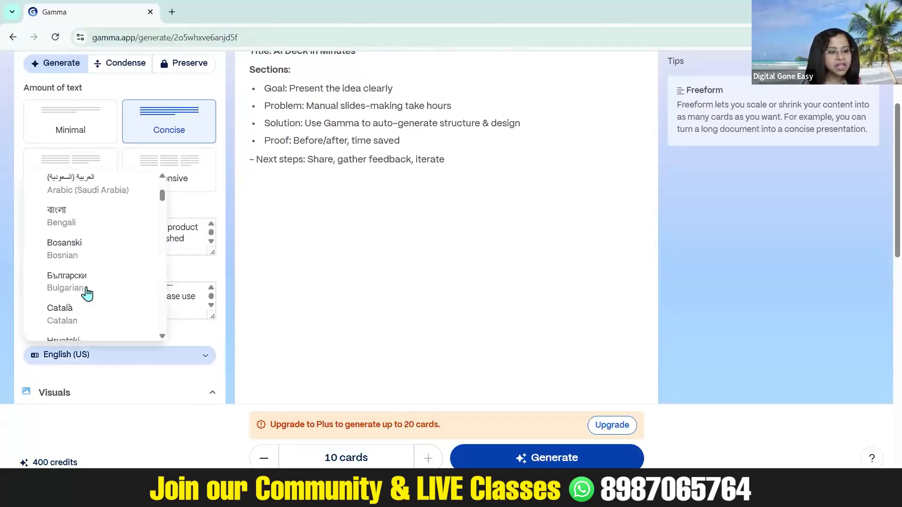
scroll(87, 293, down, 4)
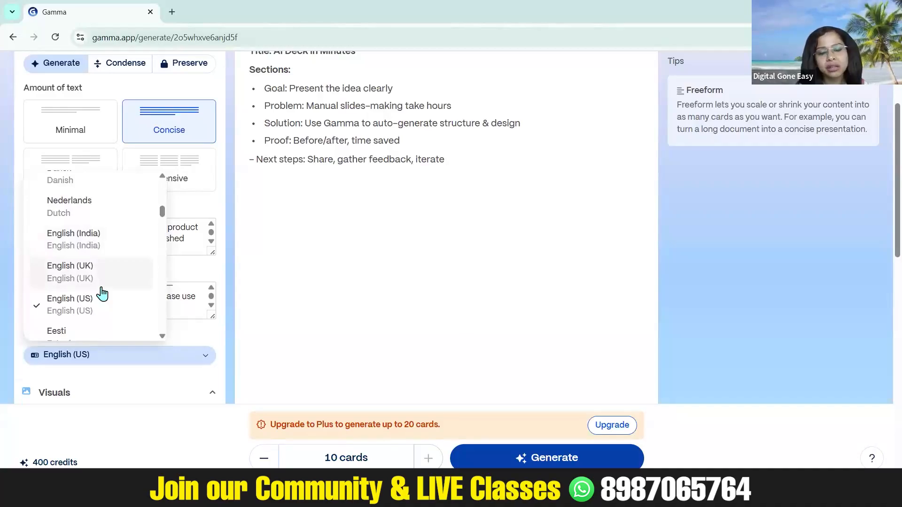
click(96, 240)
click(94, 237)
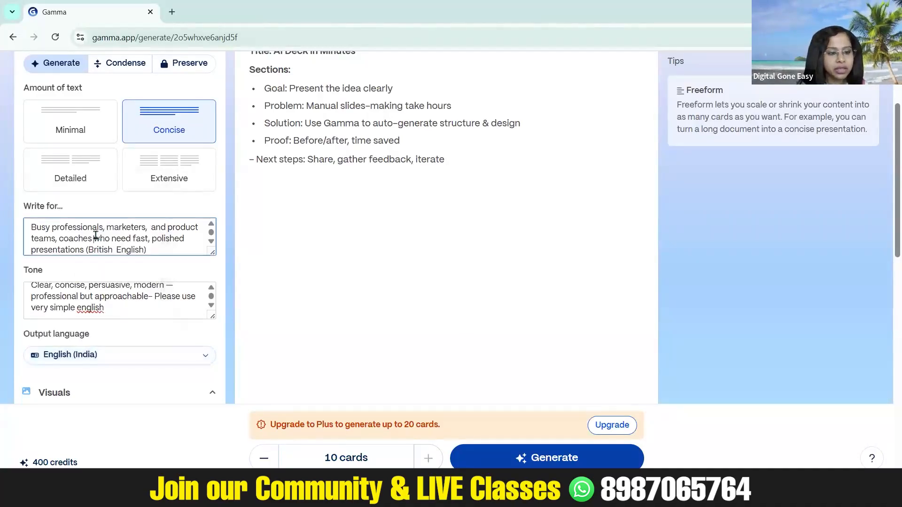
Open the full theme gallery and add the Professional and Colorful filters to the theme list
scroll(95, 236, down, 1)
scroll(121, 291, down, 4)
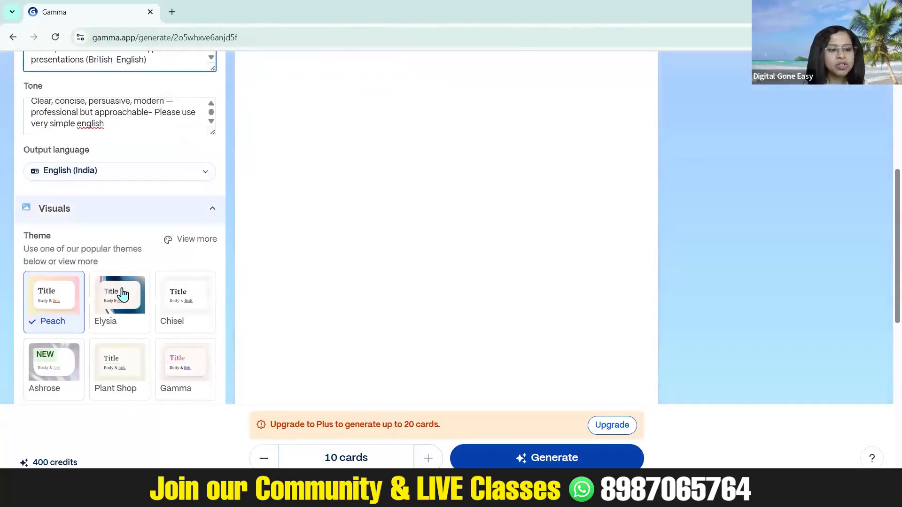
scroll(122, 293, down, 1)
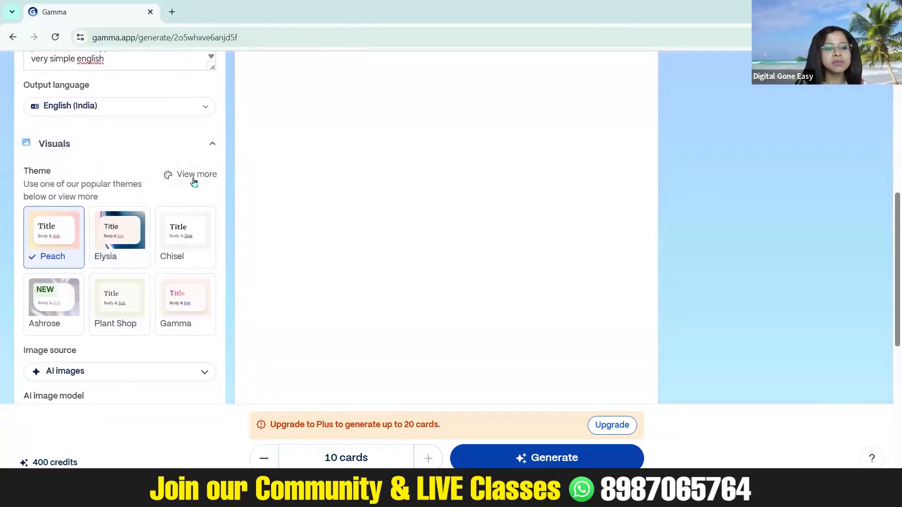
click(194, 182)
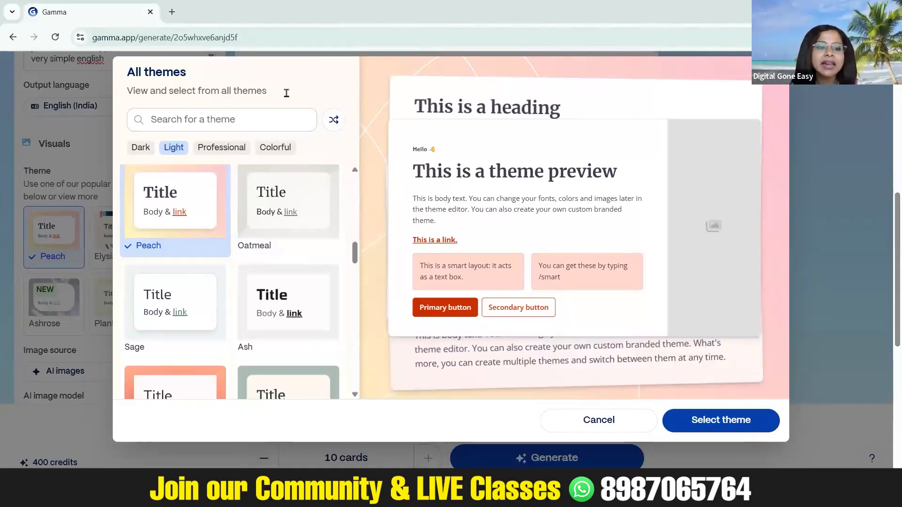
click(216, 151)
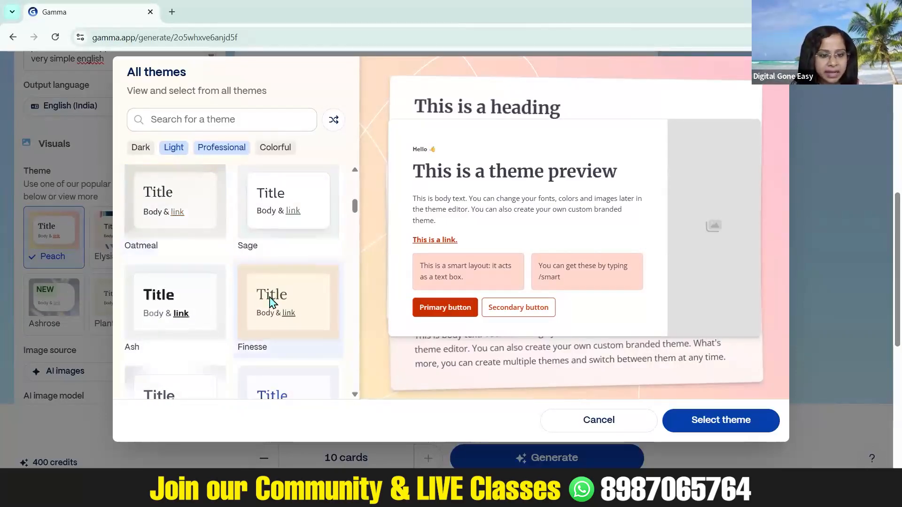
scroll(268, 299, down, 2)
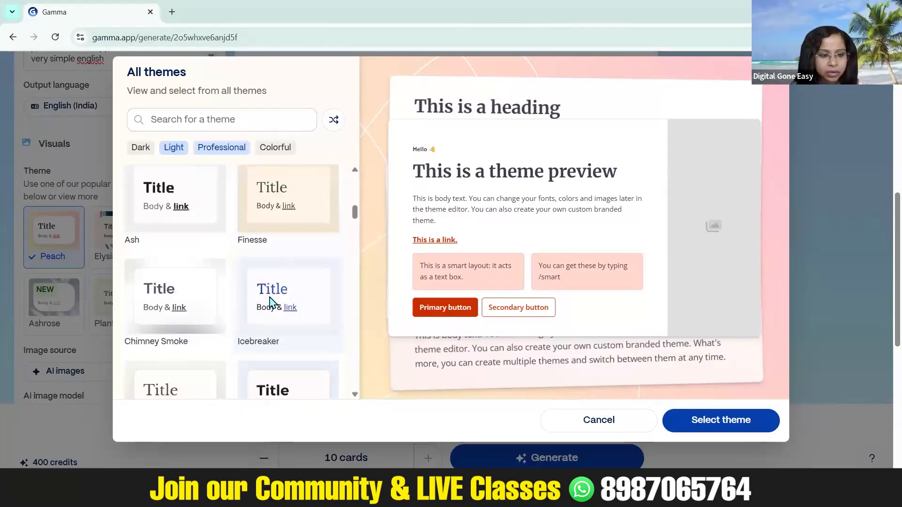
click(272, 150)
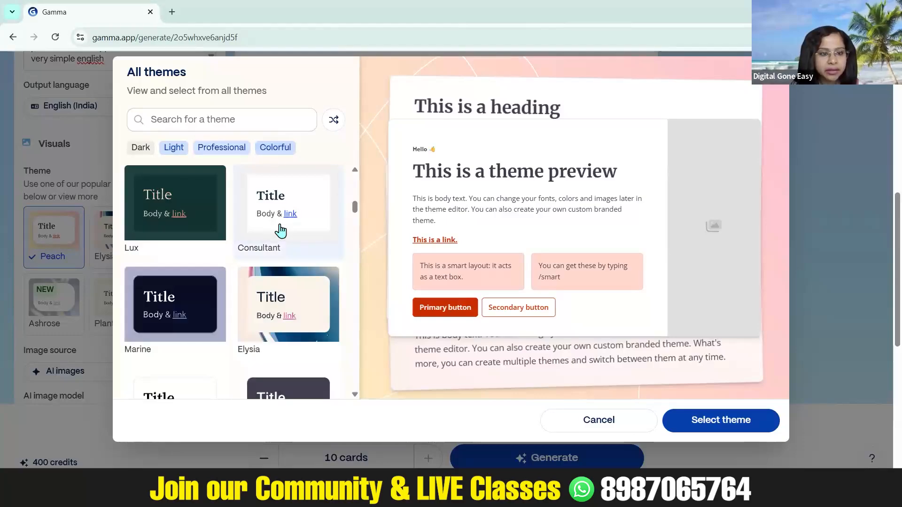
Browse the filtered themes and apply the Dialogue theme to the presentation
scroll(280, 230, down, 2)
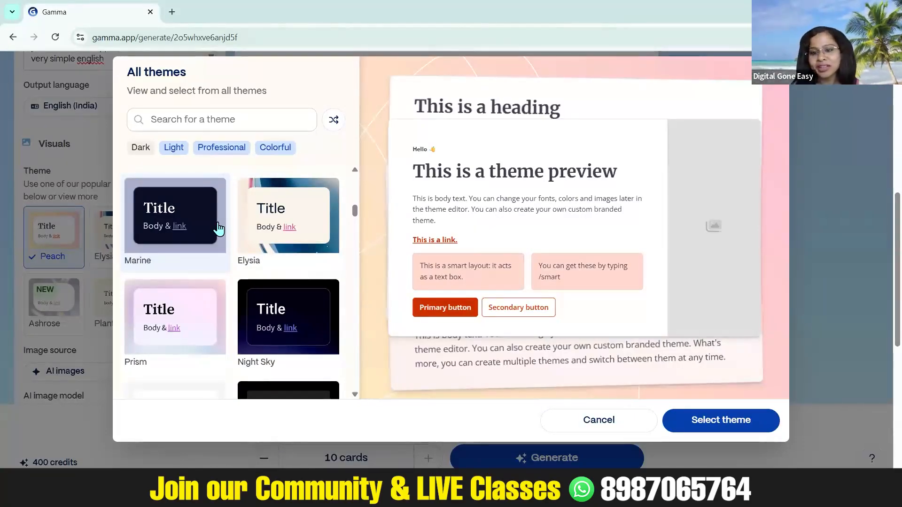
scroll(219, 229, down, 1)
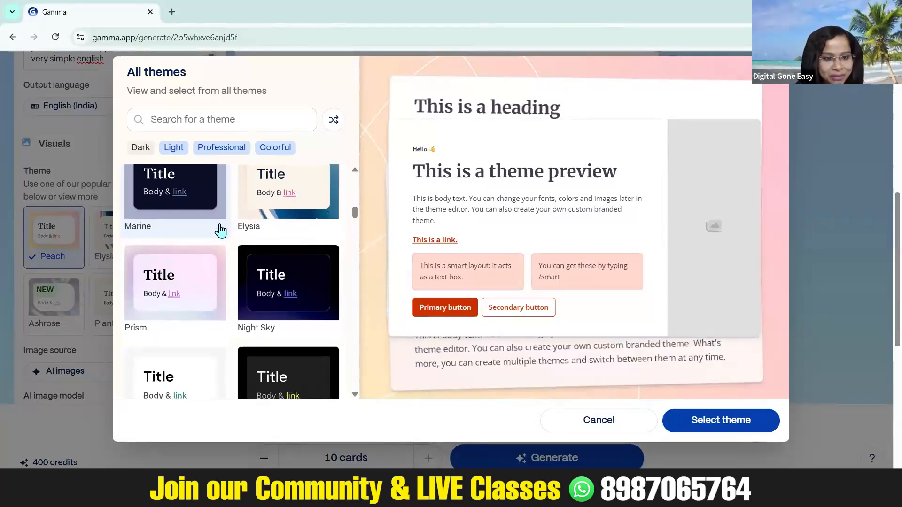
scroll(219, 230, down, 2)
scroll(219, 230, up, 2)
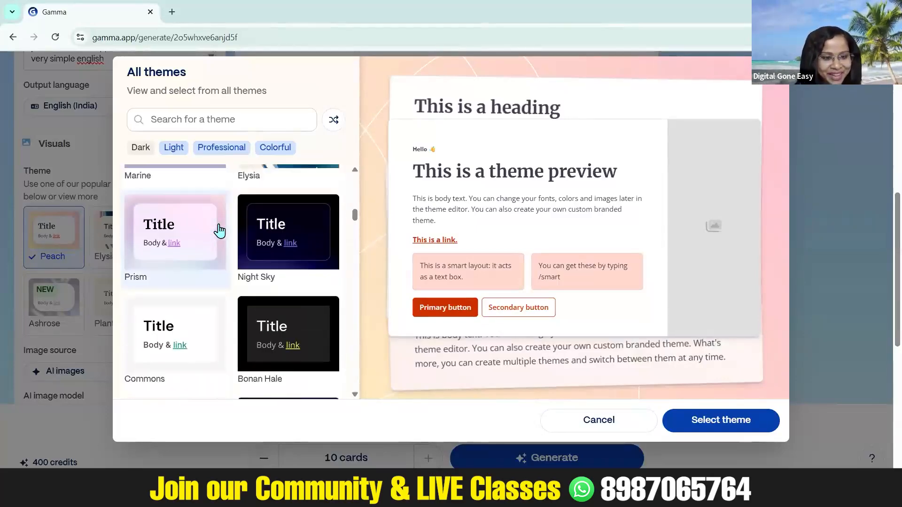
scroll(219, 230, down, 4)
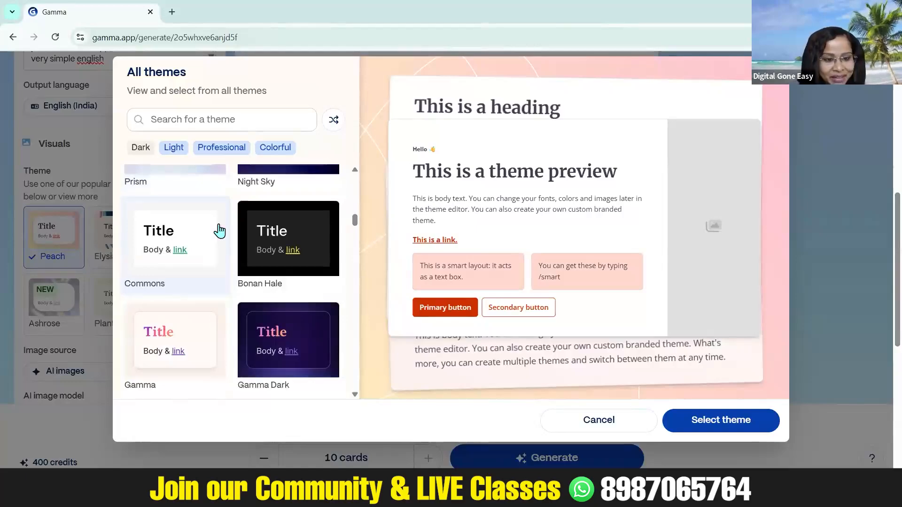
scroll(219, 230, up, 1)
scroll(219, 230, down, 5)
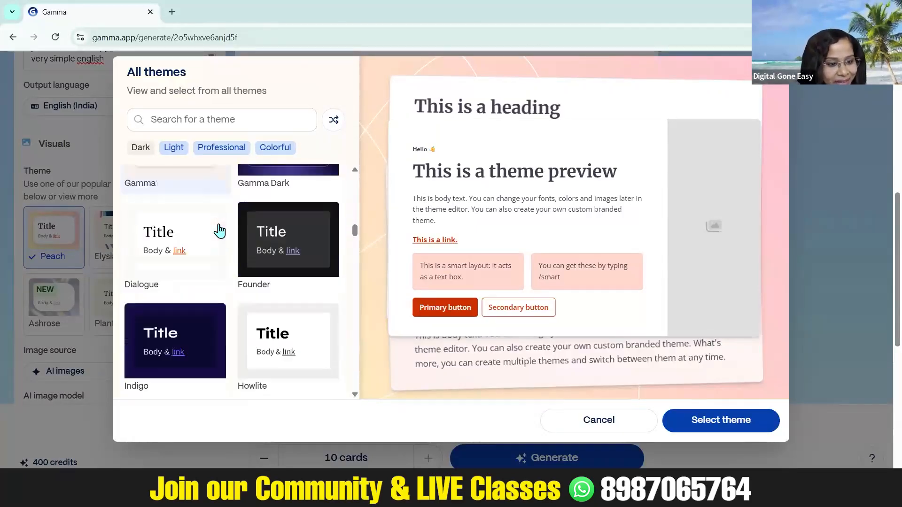
scroll(219, 230, down, 2)
scroll(219, 230, down, 8)
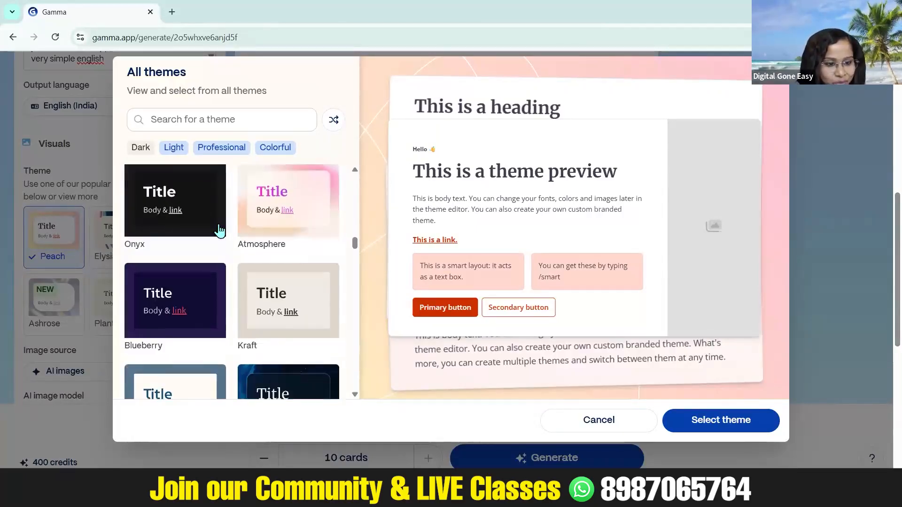
scroll(219, 230, up, 6)
scroll(218, 230, up, 4)
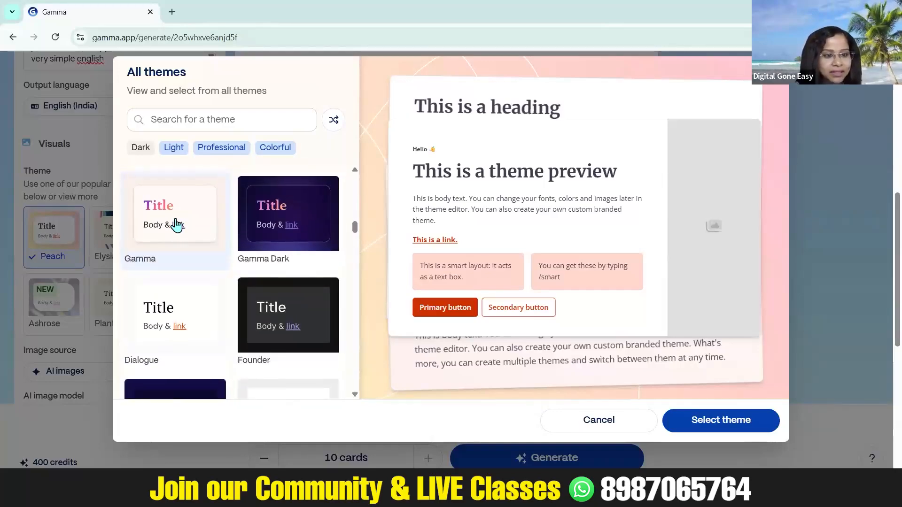
click(156, 344)
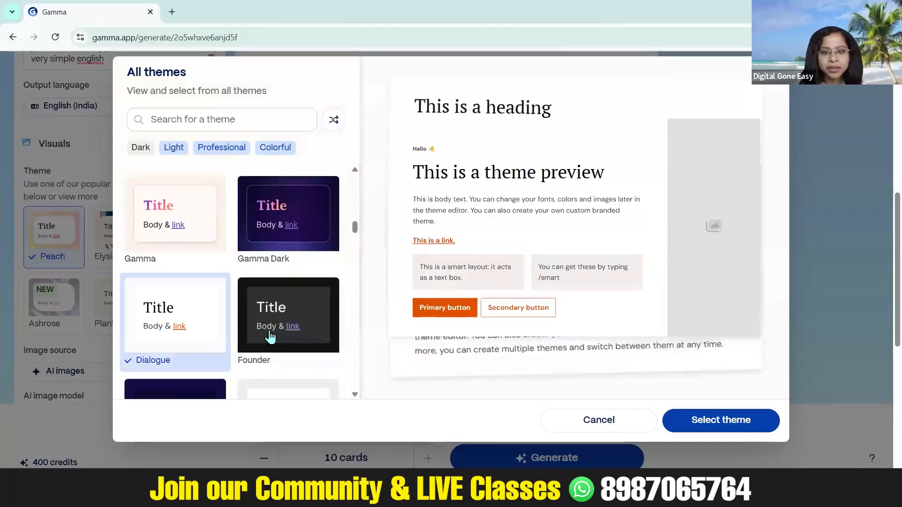
scroll(211, 298, down, 4)
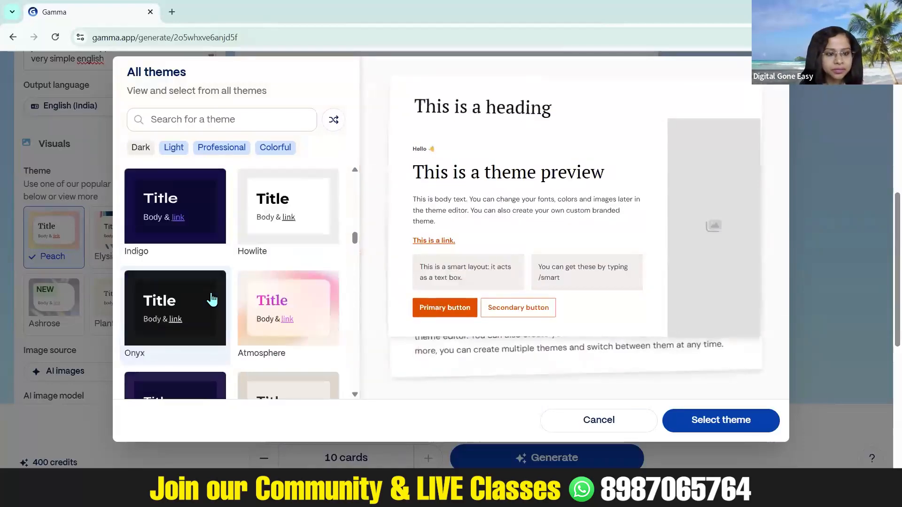
scroll(209, 298, up, 2)
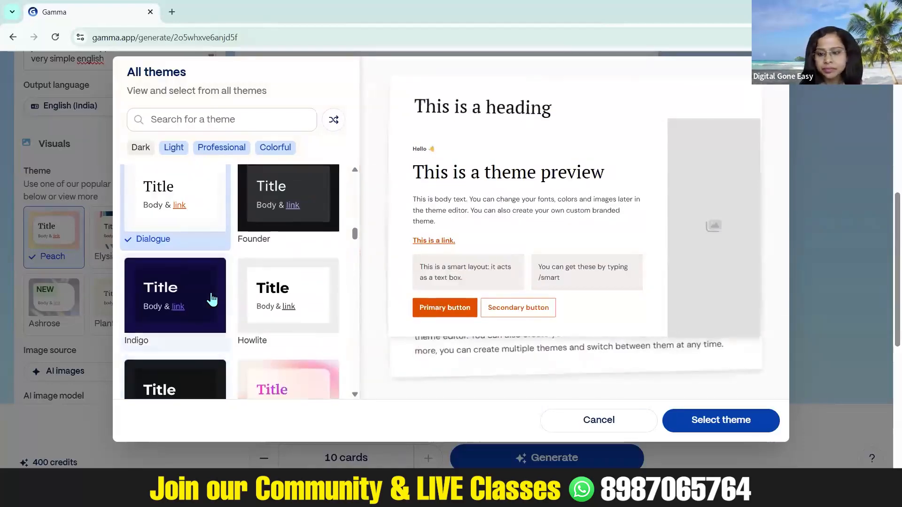
click(714, 422)
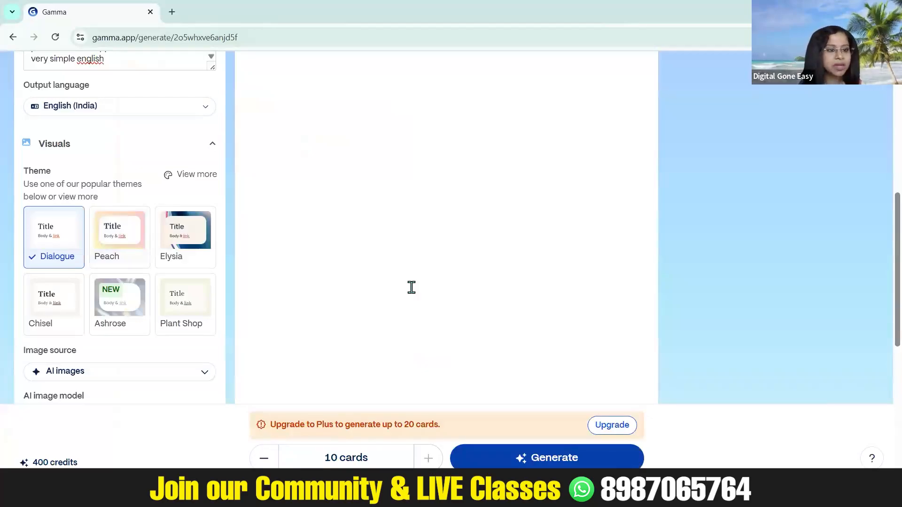
scroll(197, 306, down, 3)
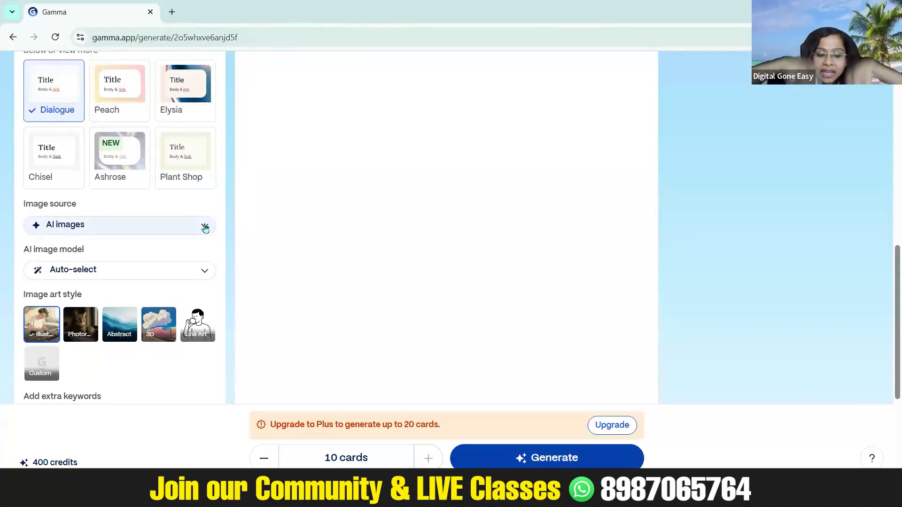
scroll(205, 228, down, 2)
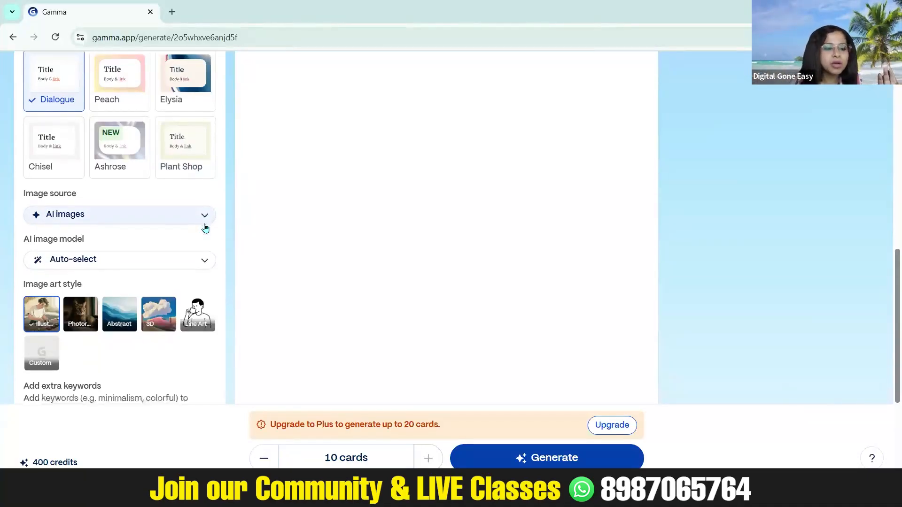
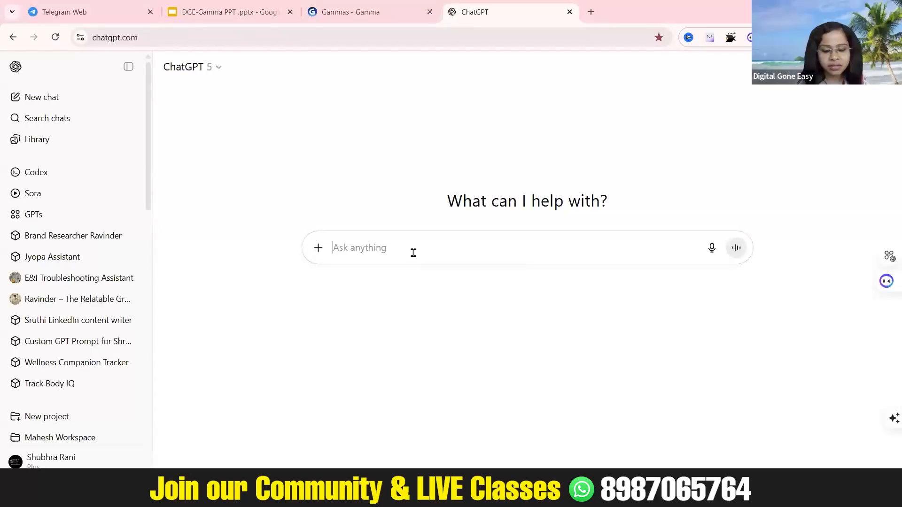
text(I)
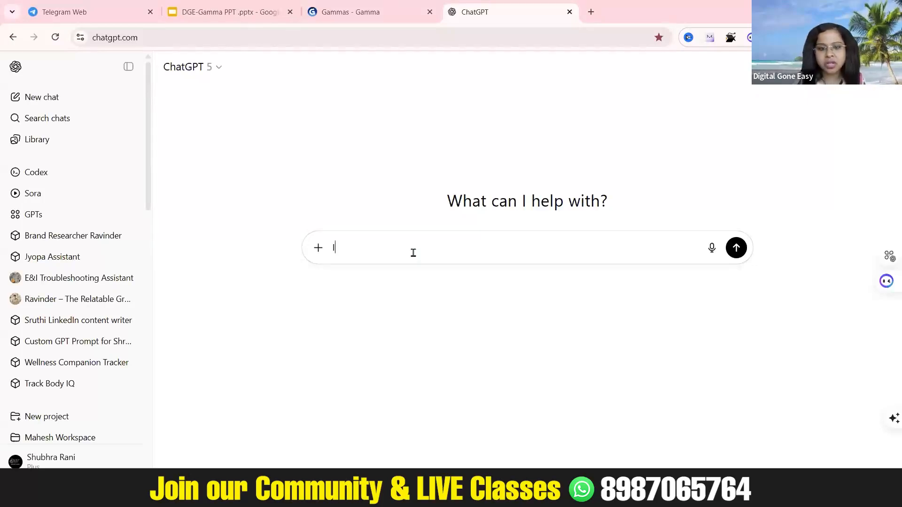
key(BackSpace)
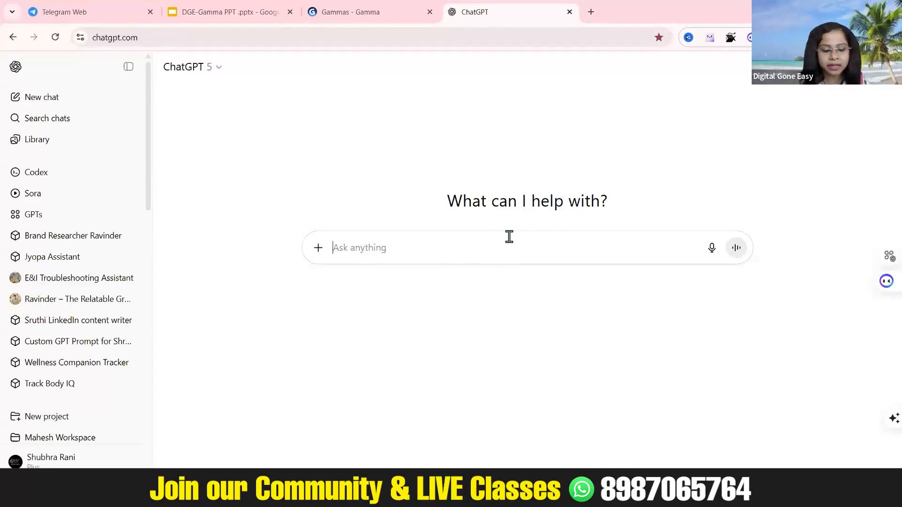
text(Top)
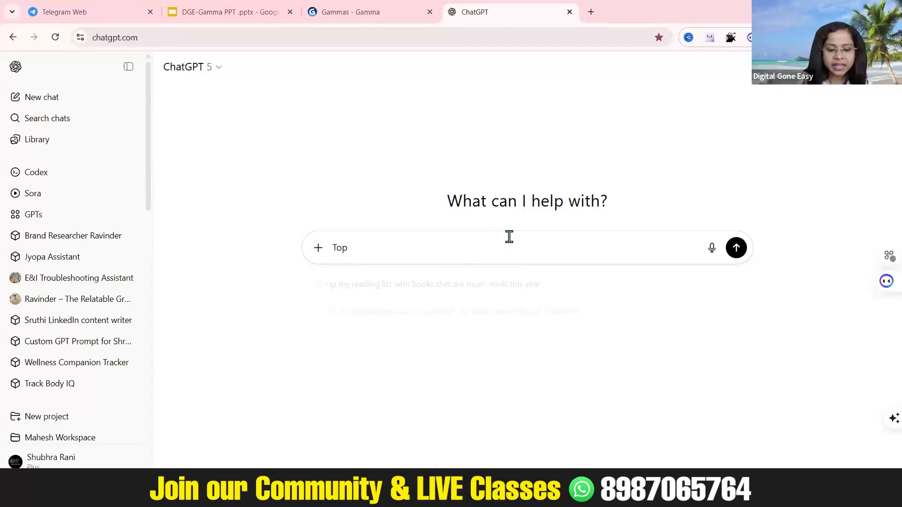
text(ic:)
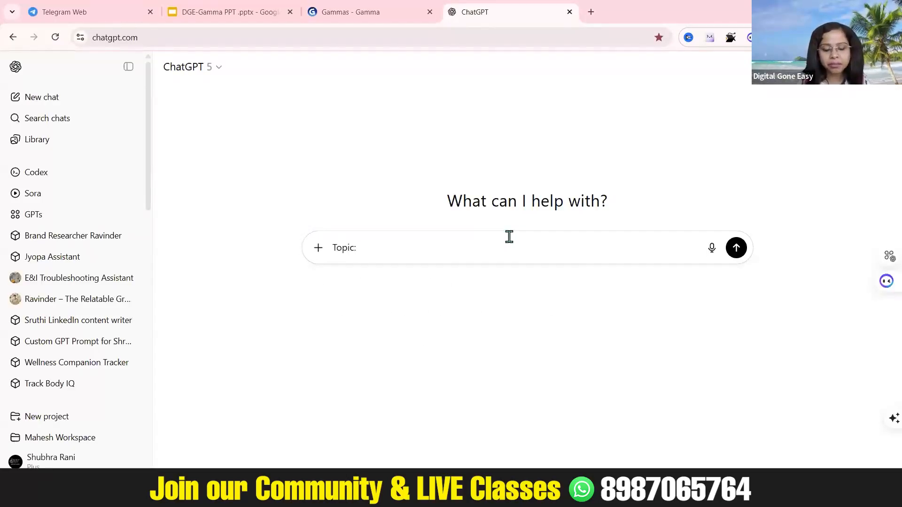
key(shift+Return)
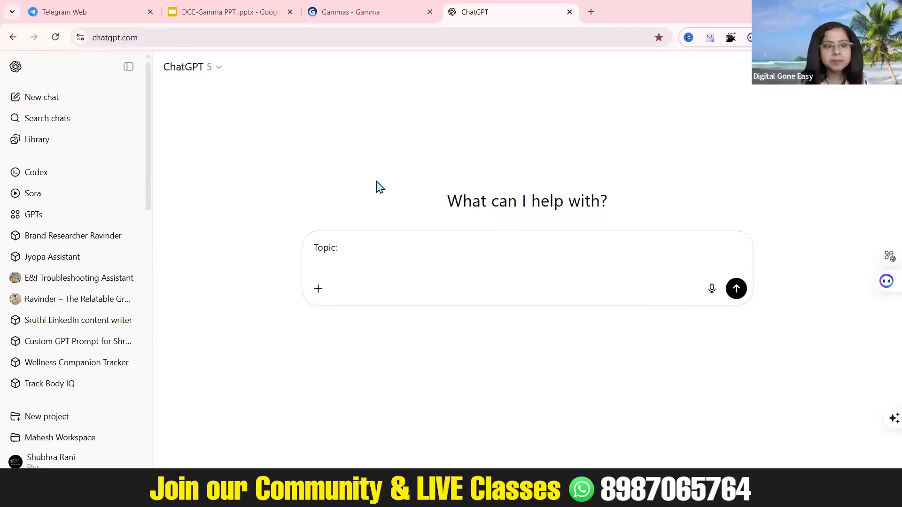
Capture the "AI Deck in Minutes" outline from the Google Slides Live Demo slide and paste the image into the ChatGPT prompt
click(268, 6)
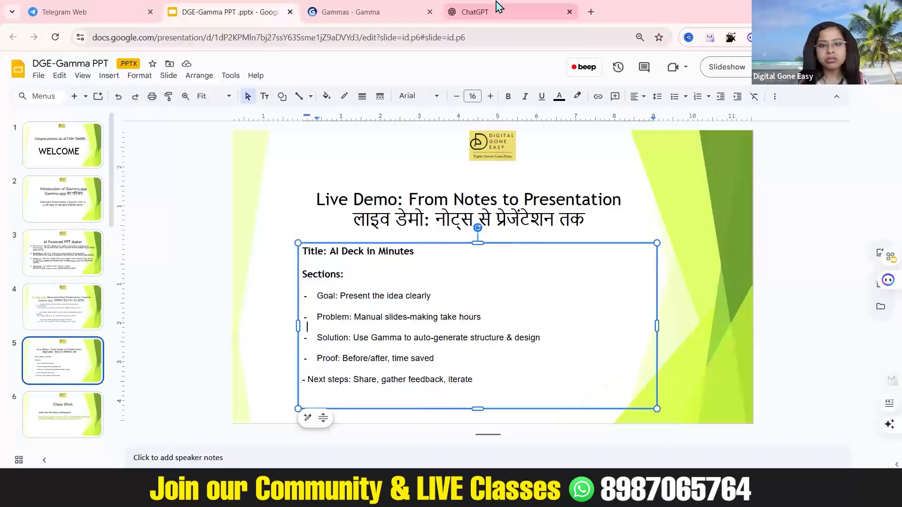
click(495, 9)
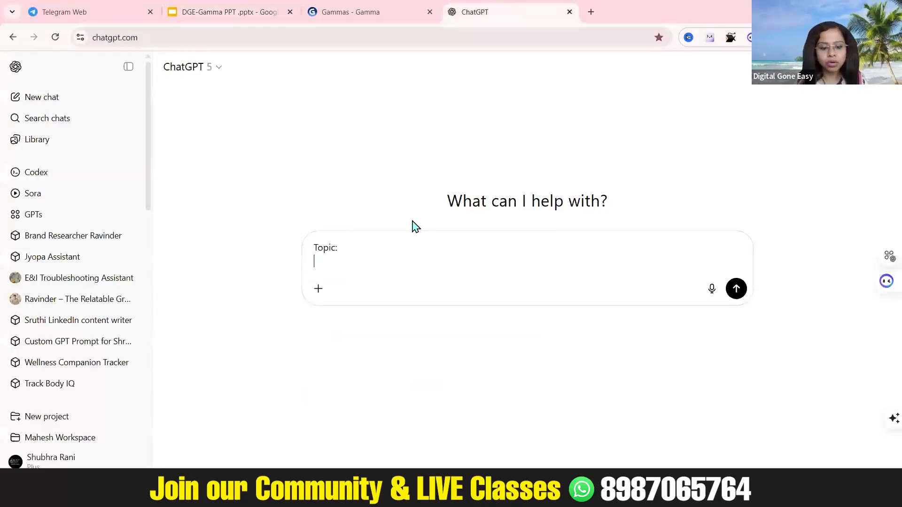
key(ctrl+v)
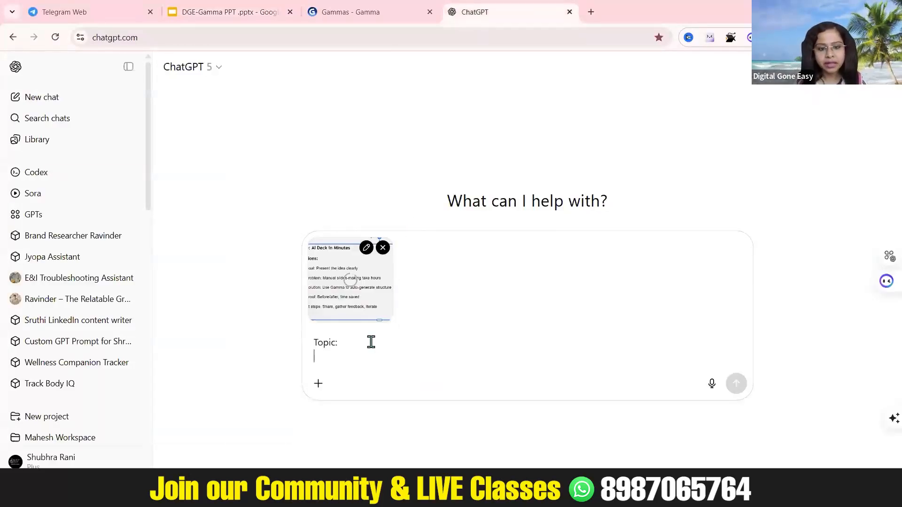
Replace the draft prompt text "Topic:" with "My topic is : Pitch for a Furniture Brand in"
key(BackSpace)
key(BackSpace)
key(BackSpace)
key(BackSpace)
key(BackSpace)
key(BackSpace)
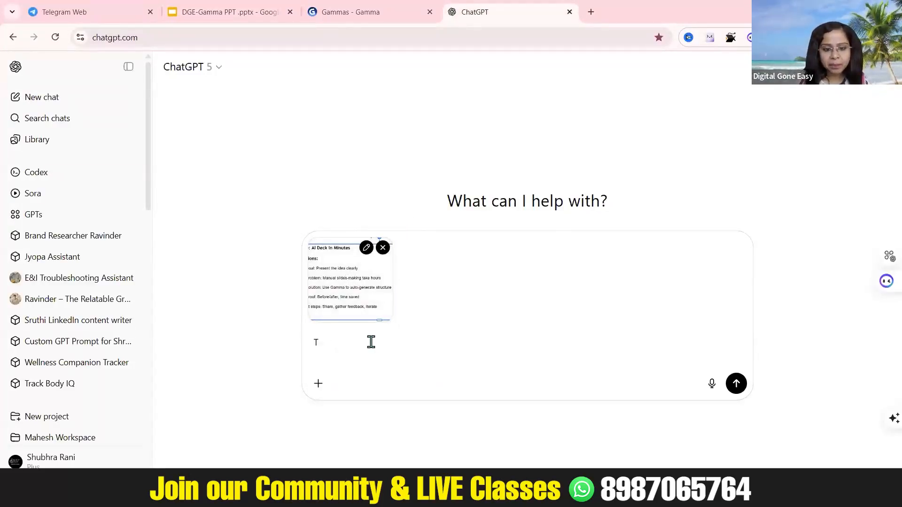
key(BackSpace)
text(My )
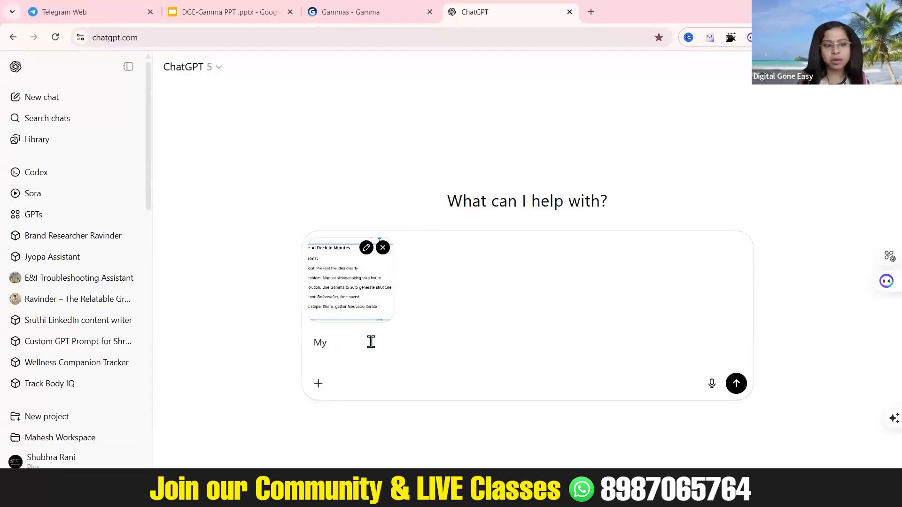
text(topic)
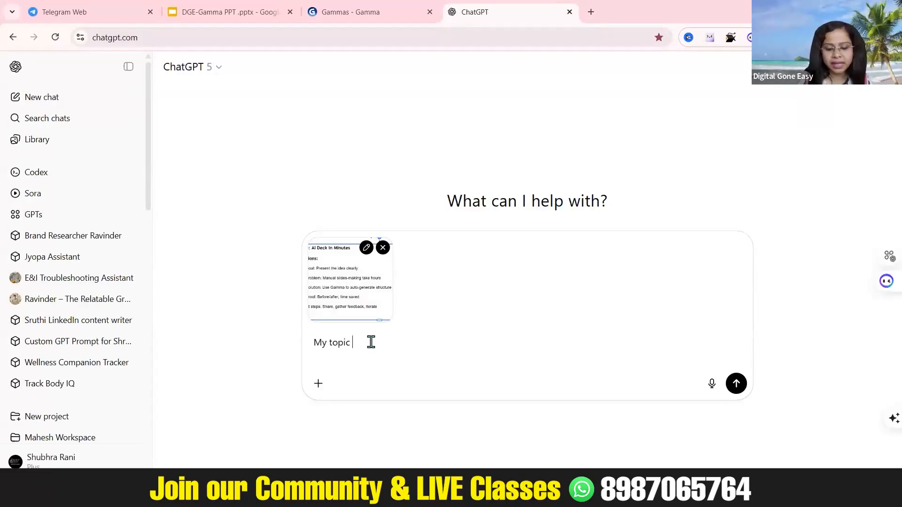
text( ios)
key(BackSpace)
text(s )
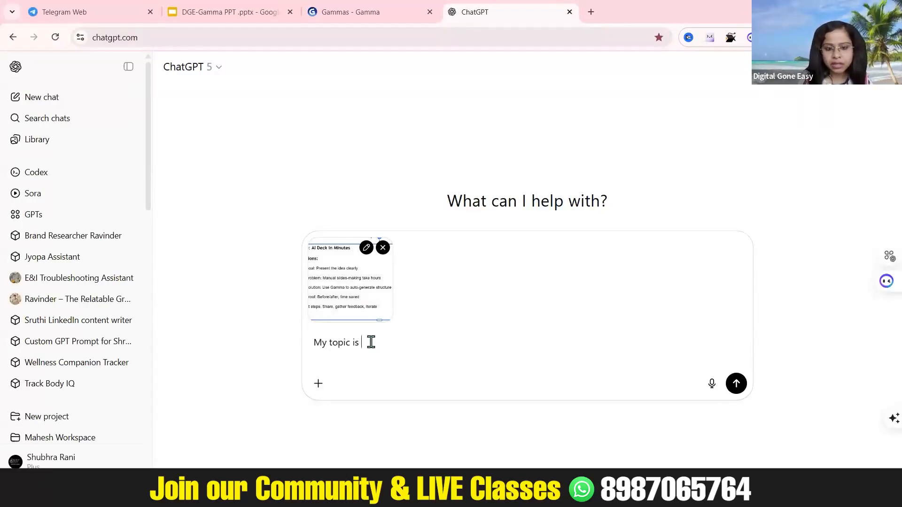
text(: Pitc)
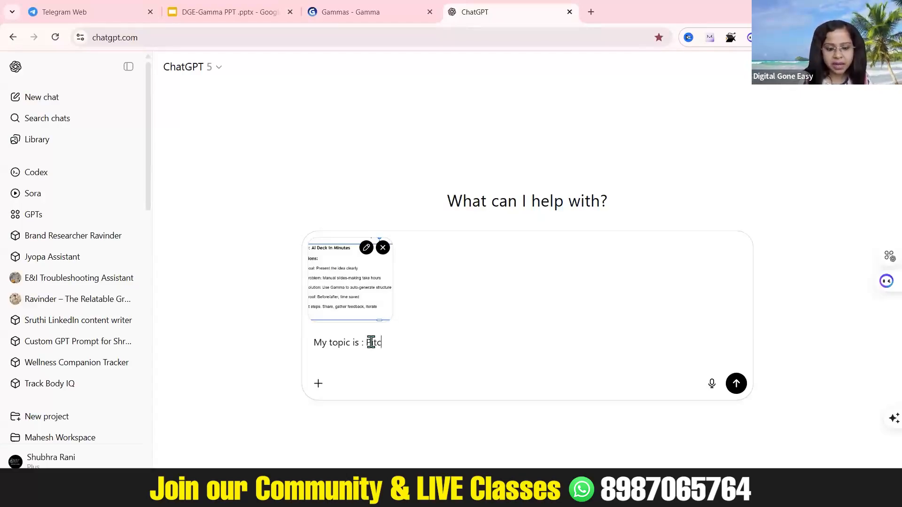
text(h for a )
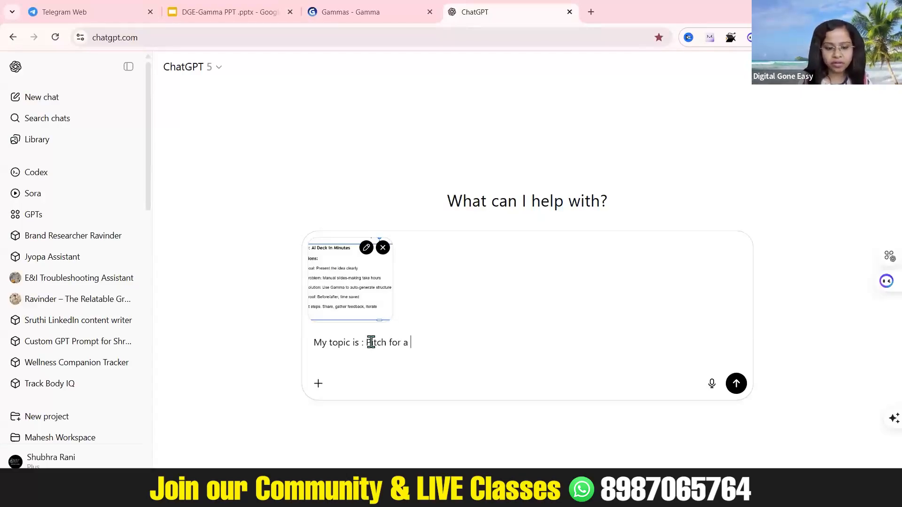
text(Furni)
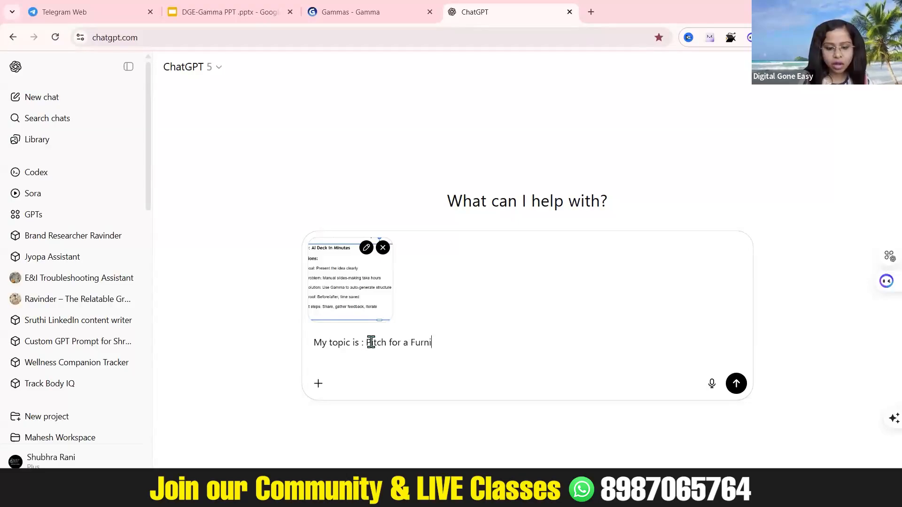
text(ture Brand in)
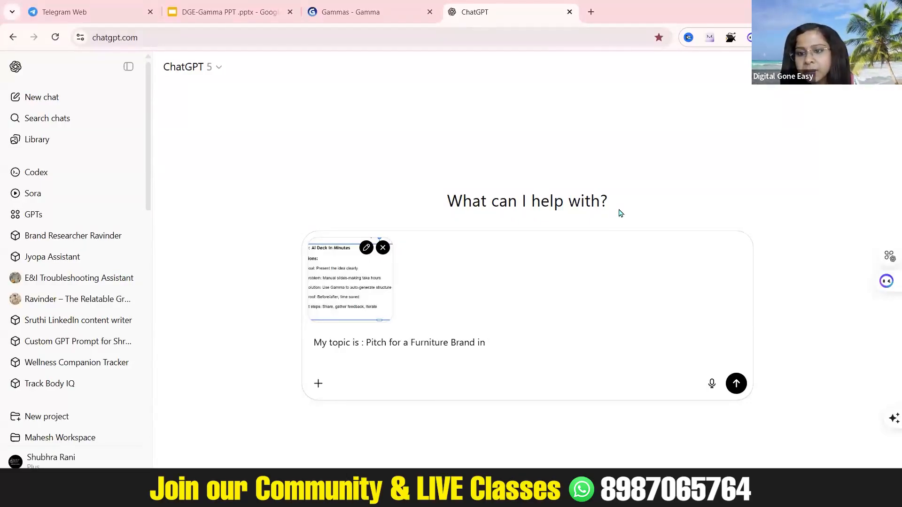
Add "Mumbai" and "Like client came for the performance marketing and organic content marketing strategy we need to present a pitch and value what we do"
click(501, 342)
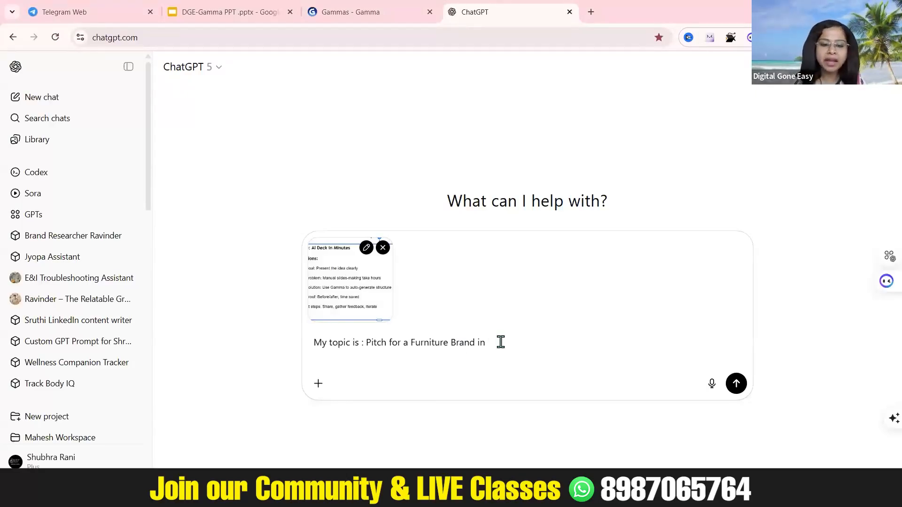
text(Like client came for the performance marketing and organic content  marketing strategy we need to present a pitch and value what we do)
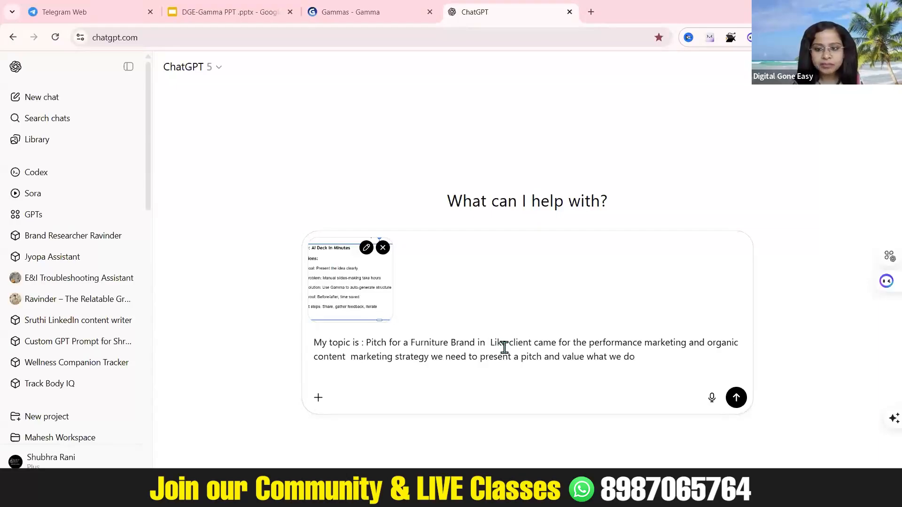
text(Mumbai)
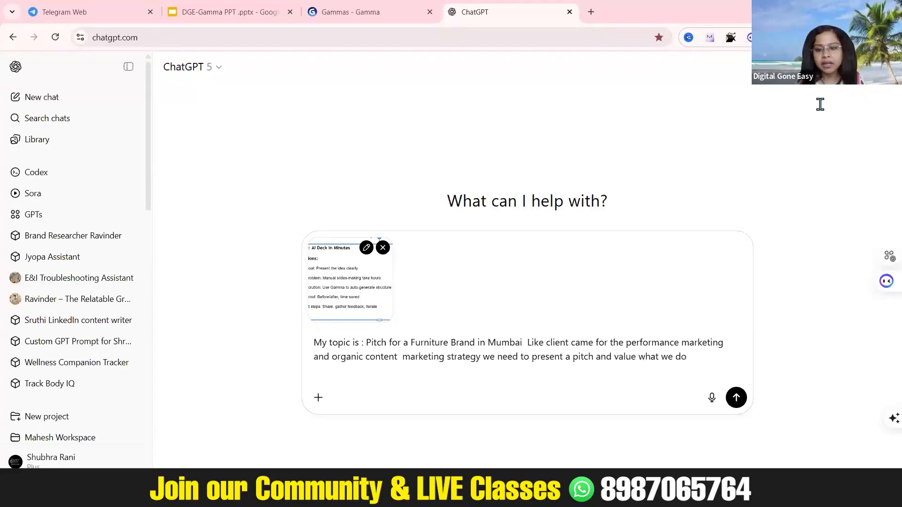
Remove the words "Like client came" from the prompt so "for the performance marketing" follows "Mumbai"
click(597, 341)
key(BackSpace)
key(BackSpace)
key(BackSpace)
key(BackSpace)
key(BackSpace)
key(BackSpace)
key(BackSpace)
key(BackSpace)
key(BackSpace)
key(BackSpace)
key(BackSpace)
key(BackSpace)
key(BackSpace)
key(BackSpace)
key(BackSpace)
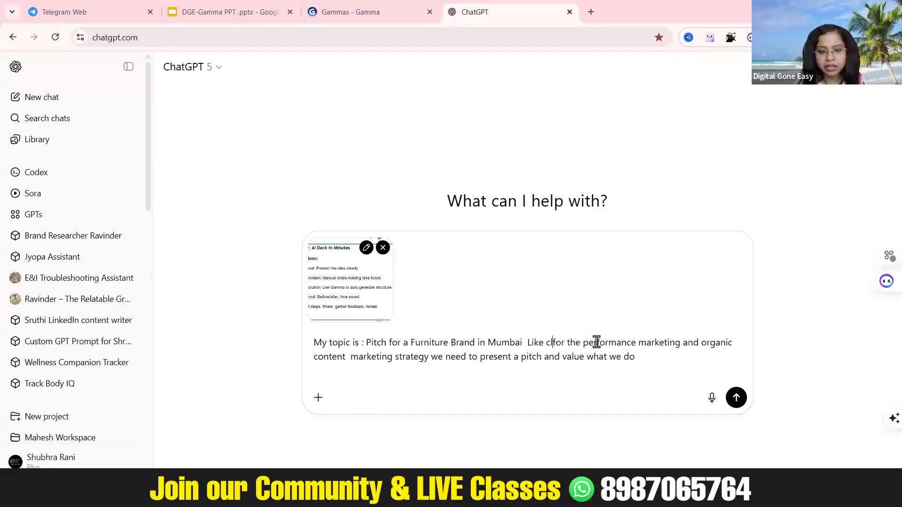
key(BackSpace)
key(BackSpace)
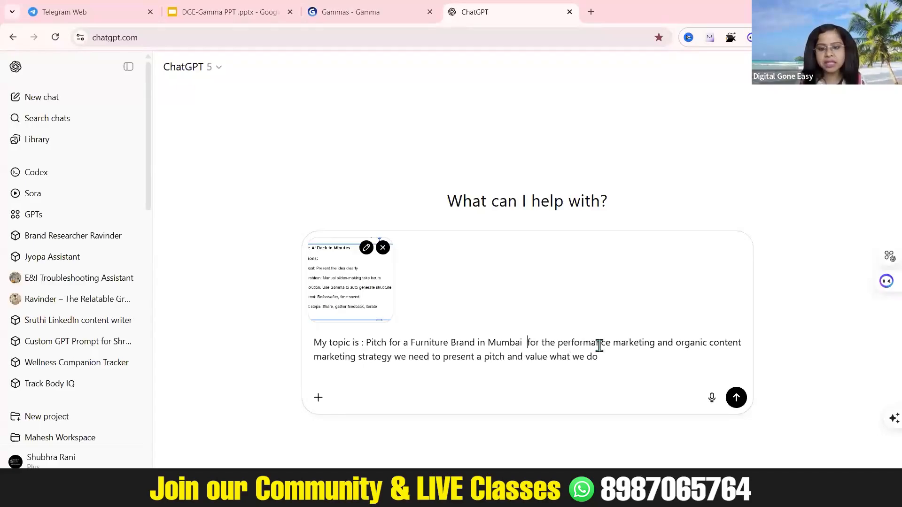
Add a new paragraph "Give me 1 liners content from the reference image regarding the topic I gave you" and submit the prompt
key(shift+Return)
key(shift+Return)
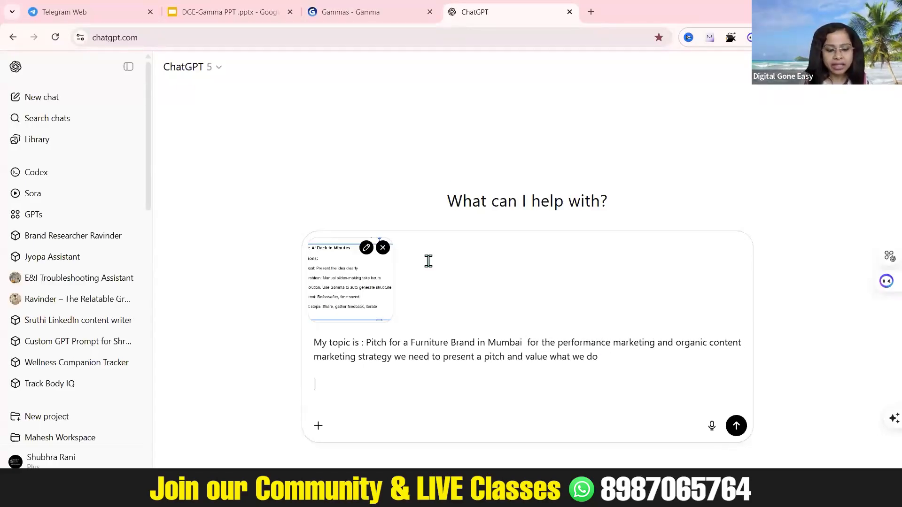
text(Give me 1 l)
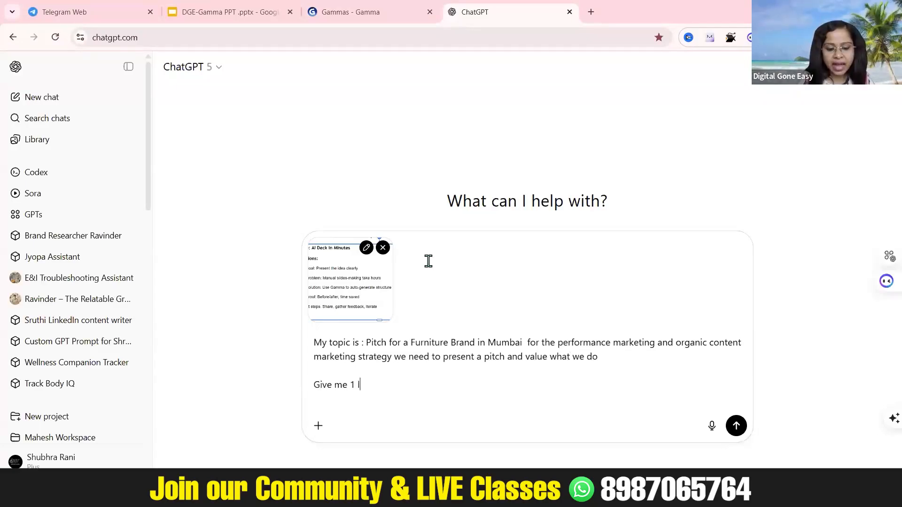
text(iners )
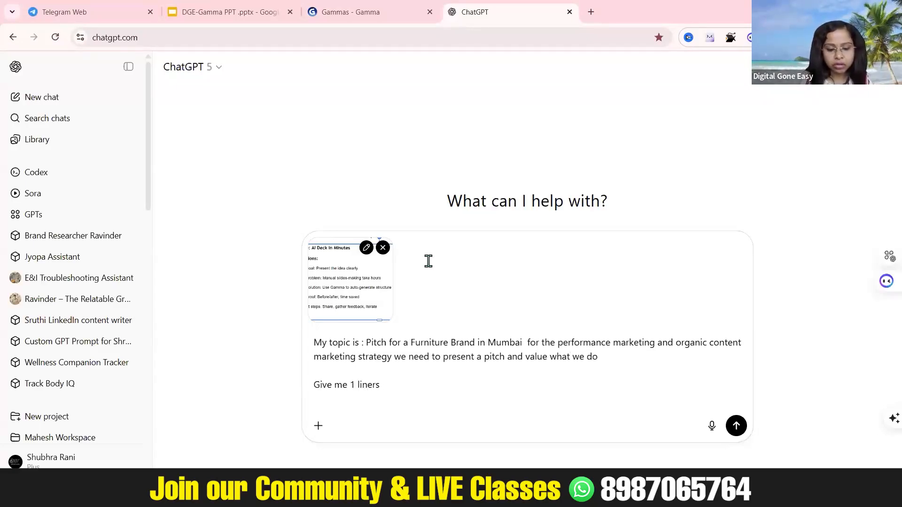
text(conten)
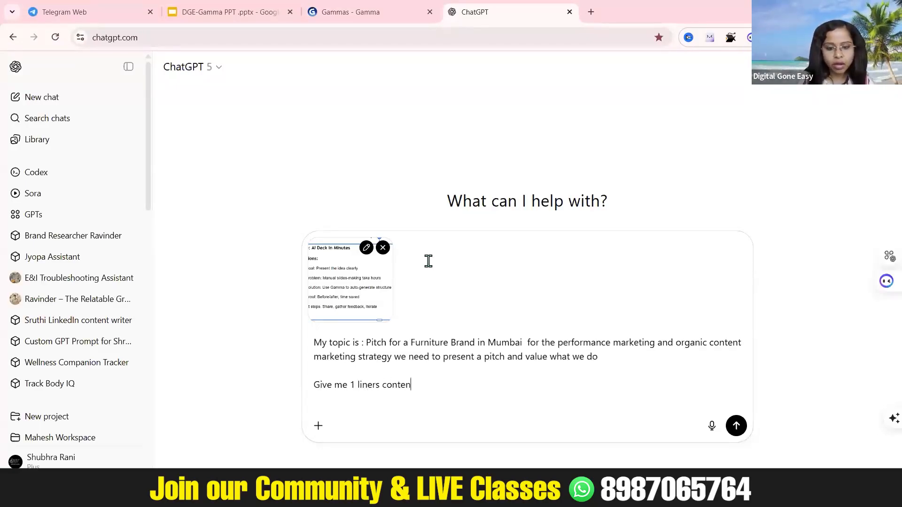
text(t from the )
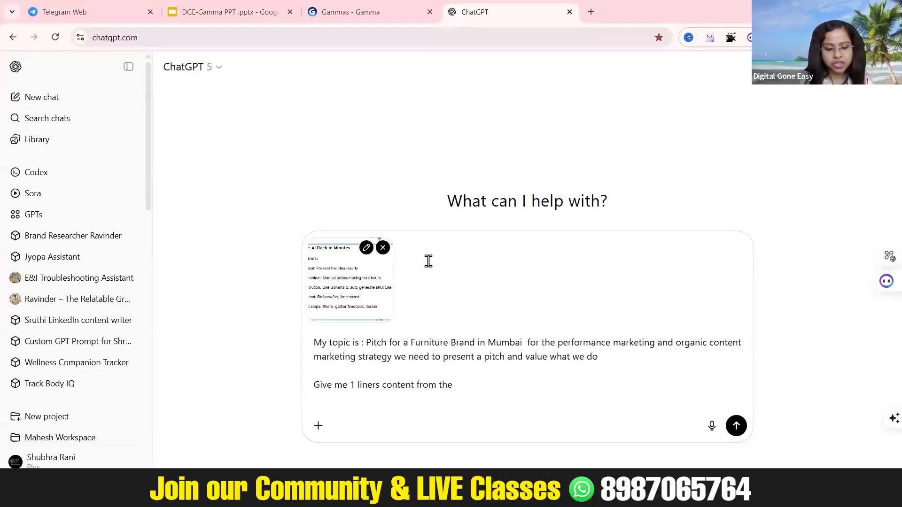
text(reference imag)
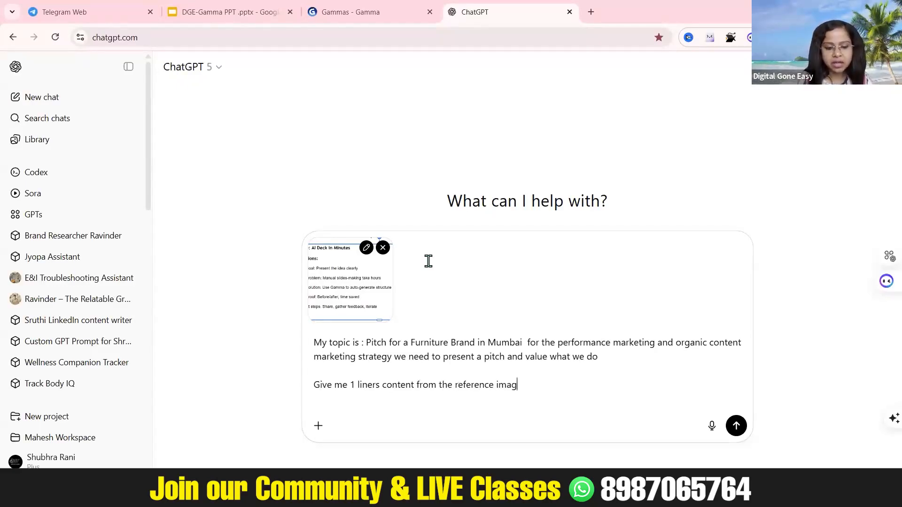
text(e regardin)
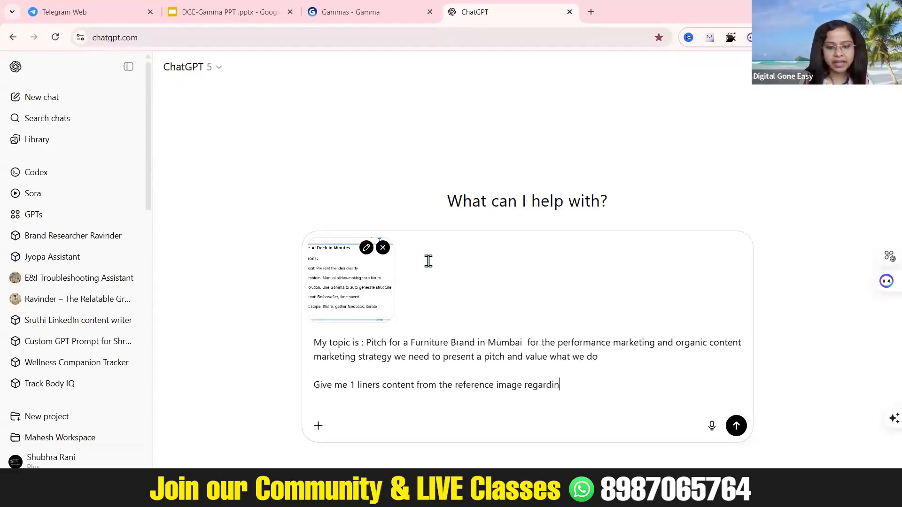
text(g the topi)
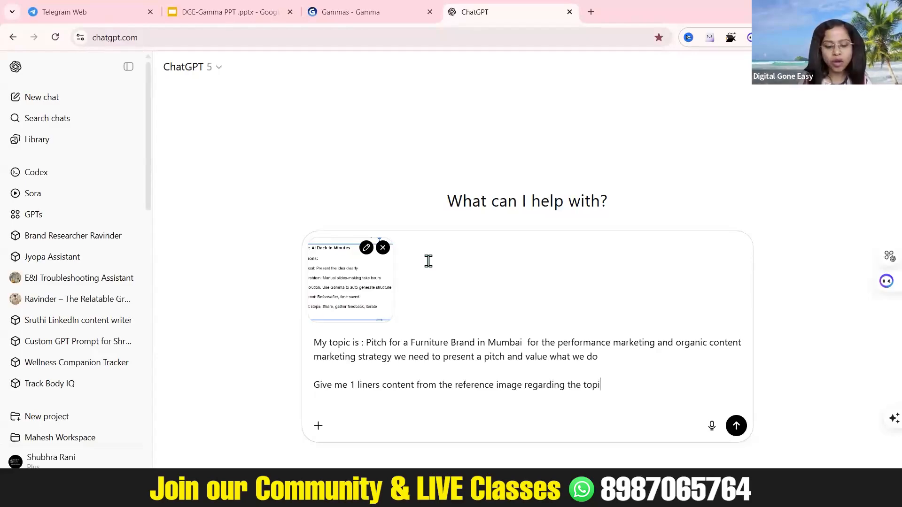
text(c I gave you)
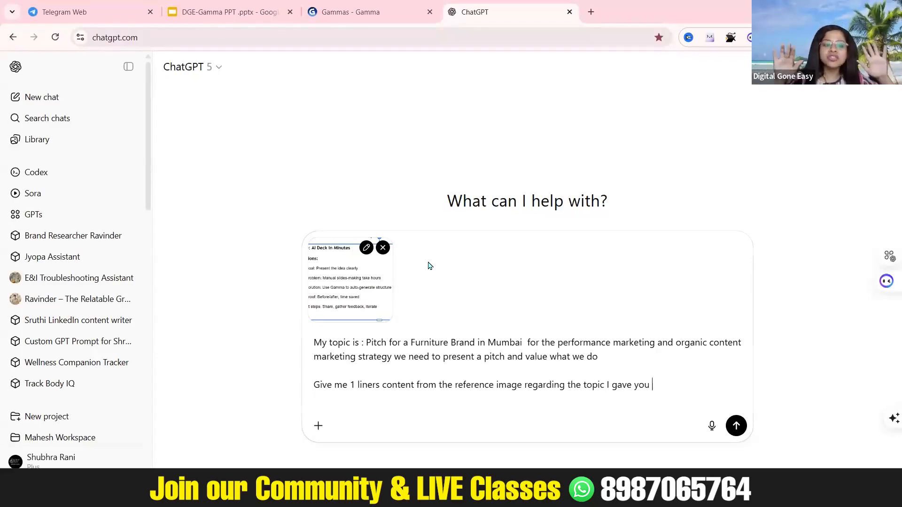
key(Return)
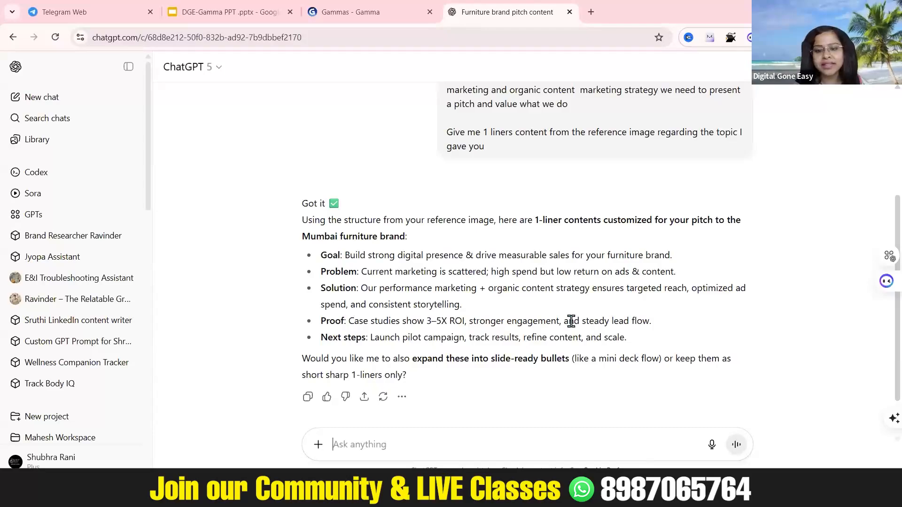
Copy the generated outline from "pitch to the Mumbai furniture brand" through the Next steps line
scroll(571, 321, down, 1)
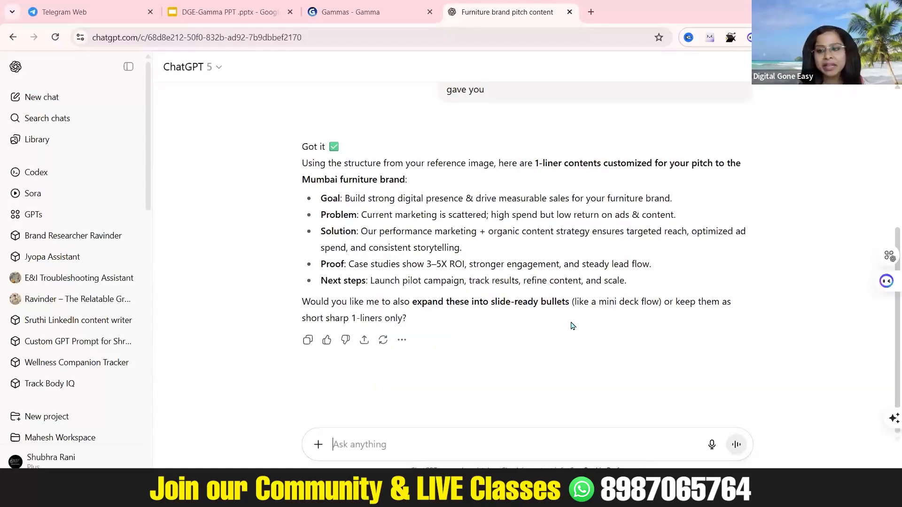
scroll(572, 325, up, 1)
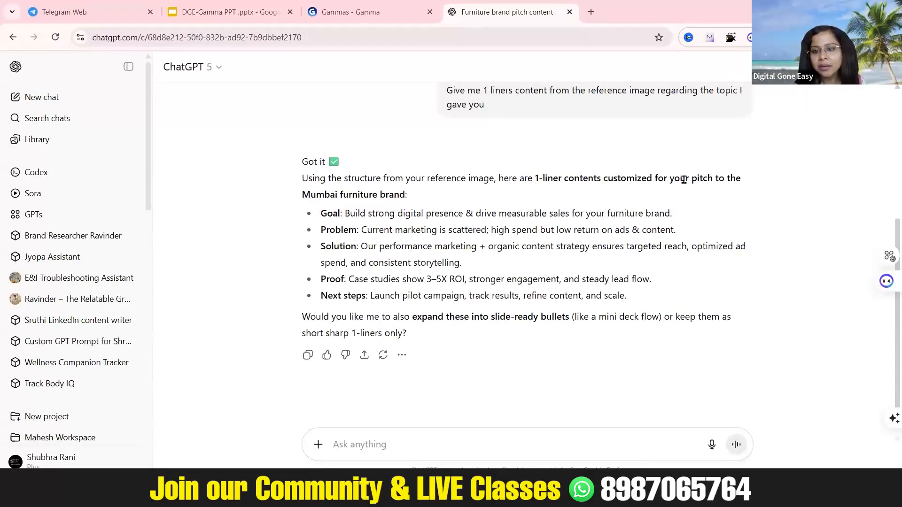
drag(699, 179, 739, 247)
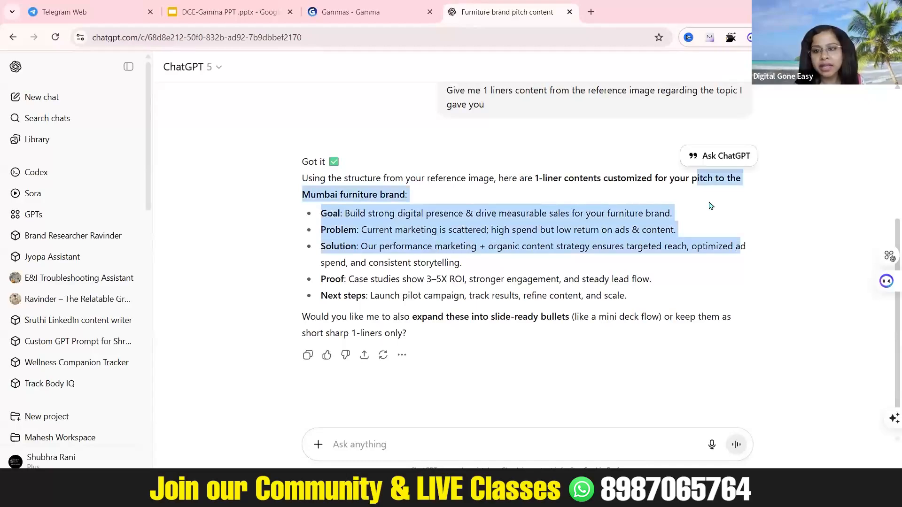
click(693, 183)
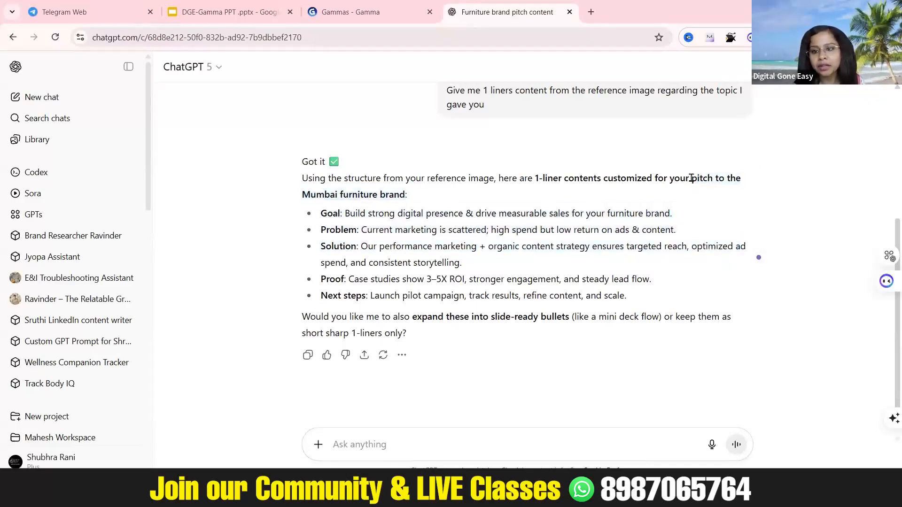
drag(691, 180, 669, 302)
key(ctrl+c)
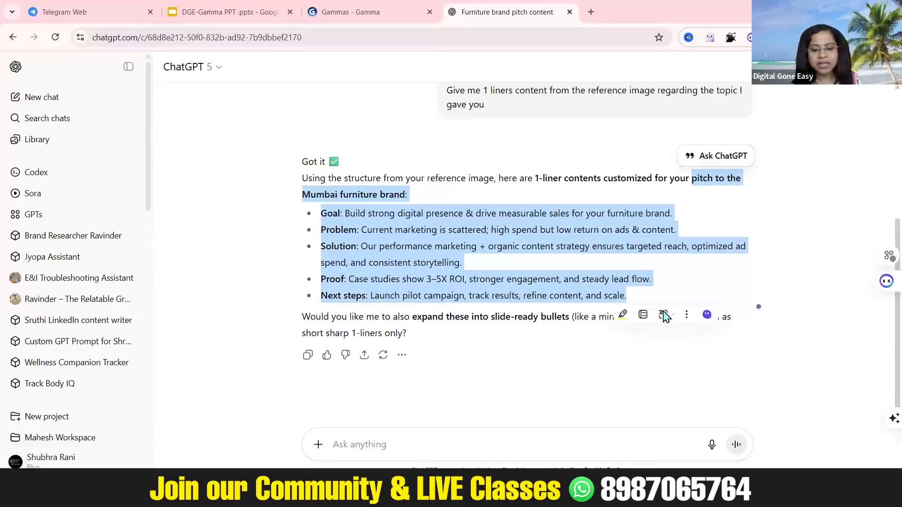
Switch to WhatsApp and send the copied pitch outline to the Sunday FREE LIVE Sessions group
mouse_move(648, 493)
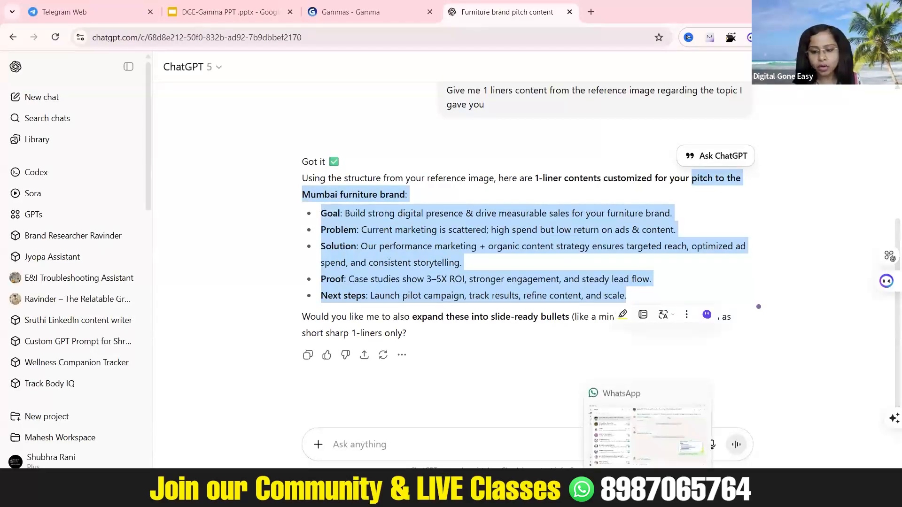
click(648, 438)
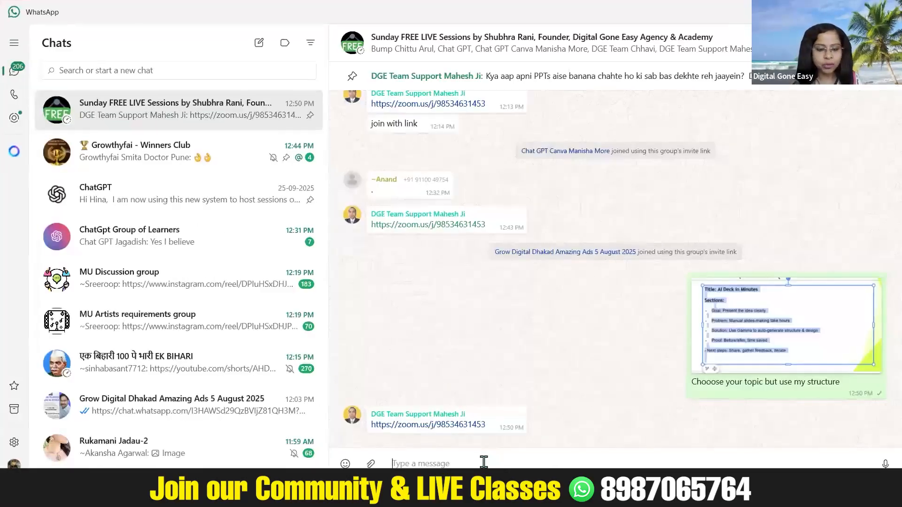
key(ctrl+v)
key(Return)
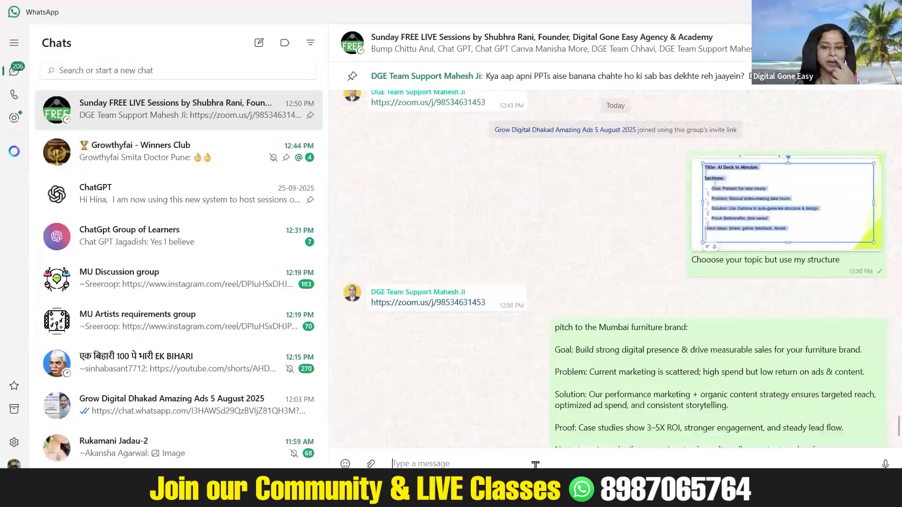